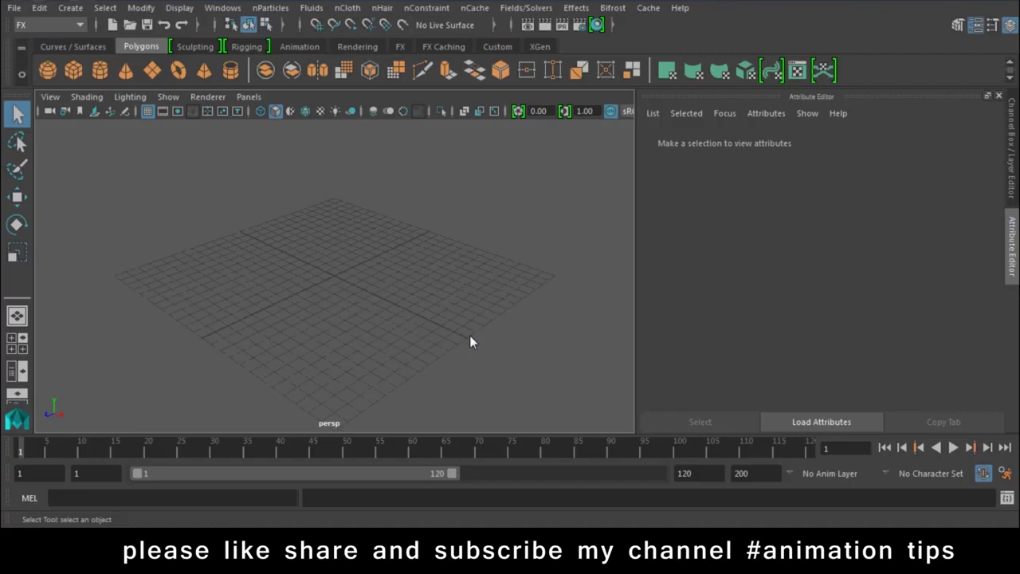
Drag out a flat 20-sided polygon cylinder with radius 4.474 and height 0.839
mouse_move(332, 292)
left_mouse_down("alt")
mouse_move(309, 335)
mouse_move(433, 334)
mouse_move(409, 342)
mouse_move(415, 353)
left_mouse_up("alt")
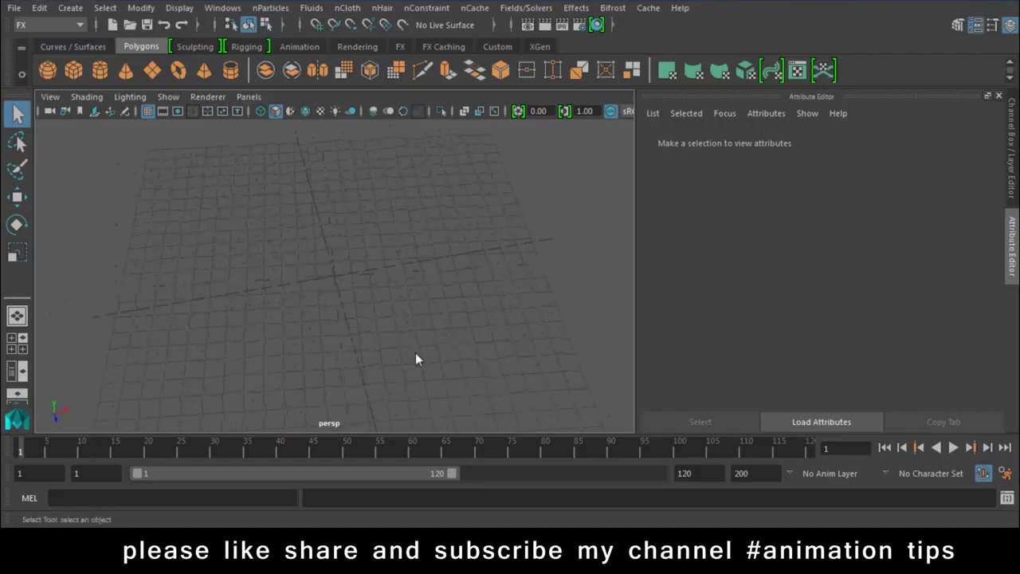
left_click(99, 70)
left_click_drag(198, 287, 265, 336)
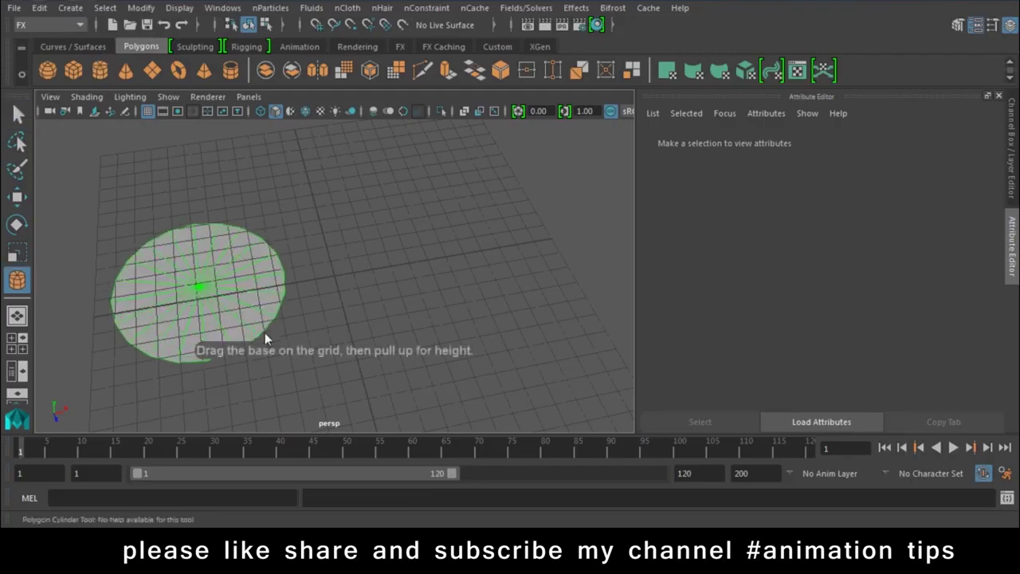
left_click_drag(199, 285, 255, 269)
right_click(252, 233)
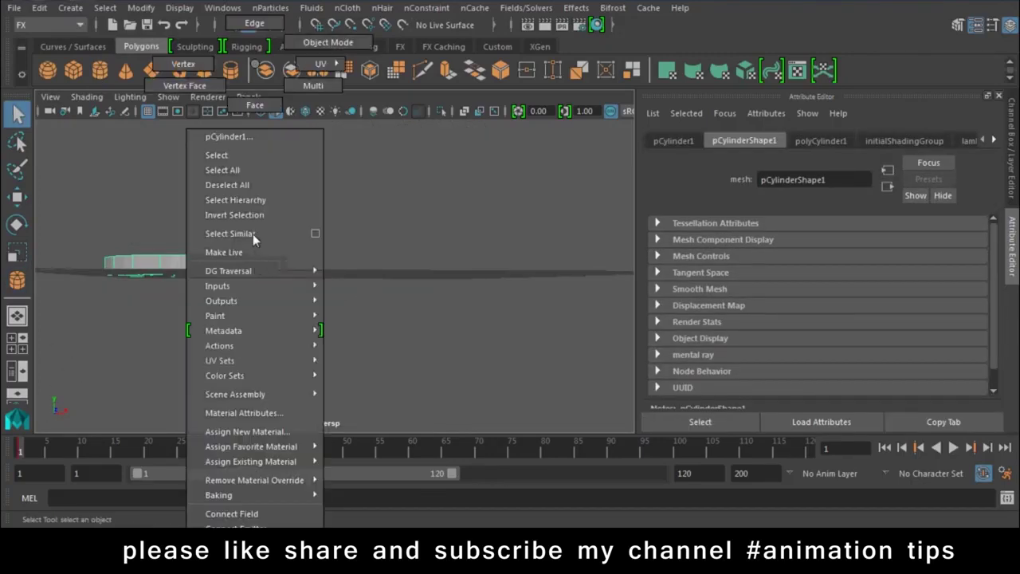
left_click(292, 234)
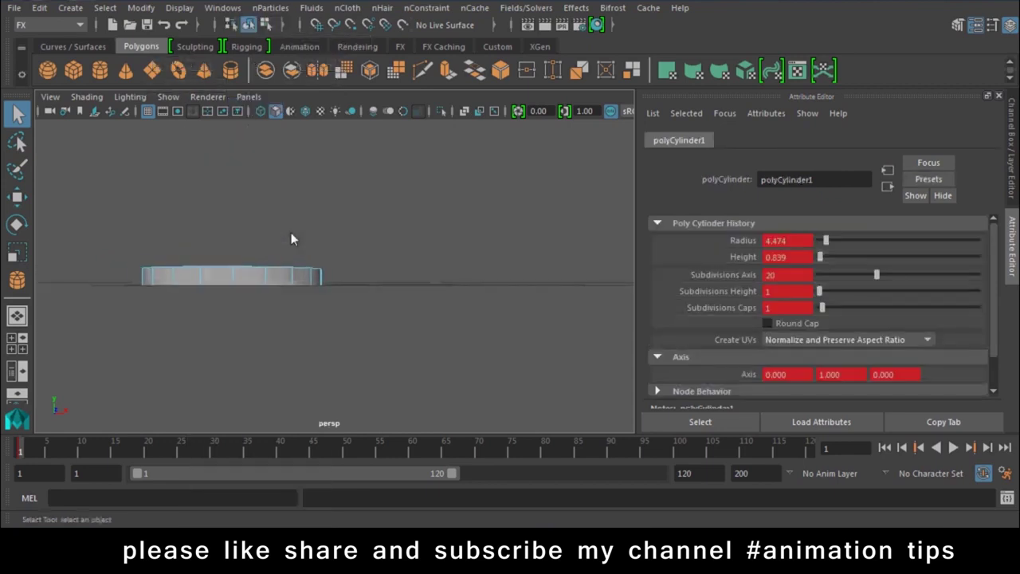
left_click(335, 279)
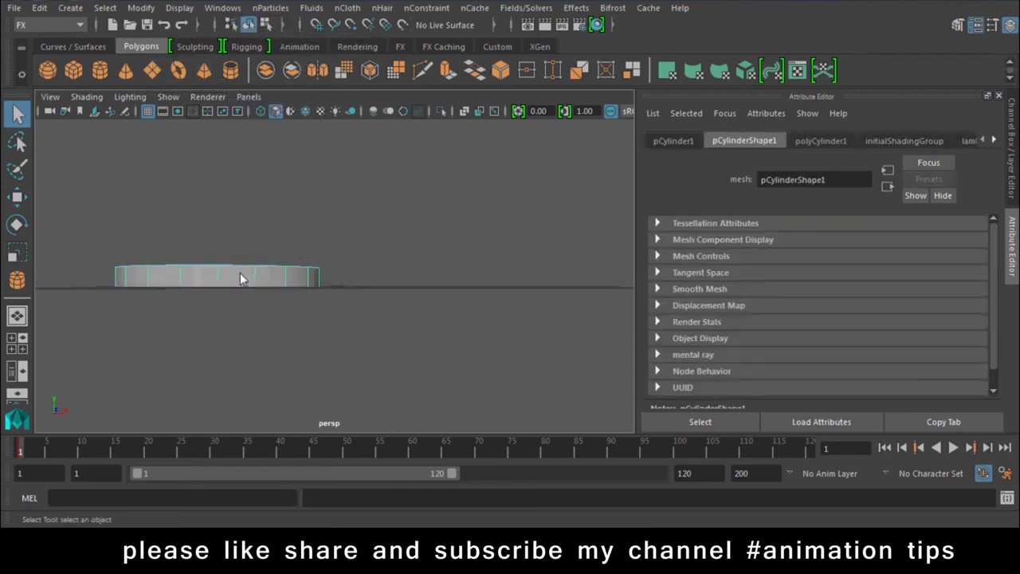
Switch to Face mode and marquee-select the cylinder's side faces
right_click(240, 272)
left_click(346, 305)
left_click_drag(353, 275, 35, 271)
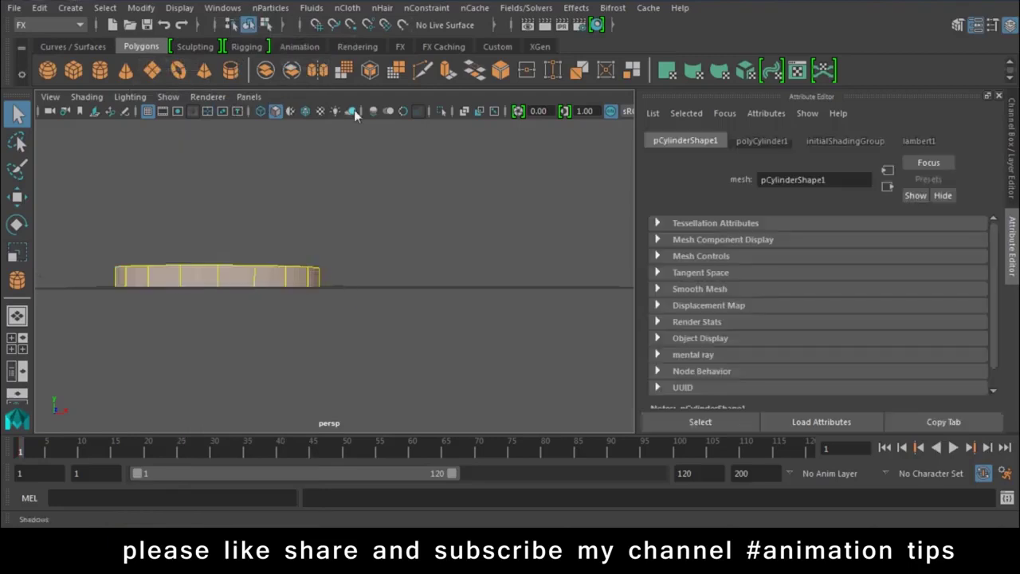
Extrude the side faces 1.197 with Keep Faces Together off and taper them into teeth
left_click(446, 71)
left_click_drag(319, 319, 335, 403, "alt")
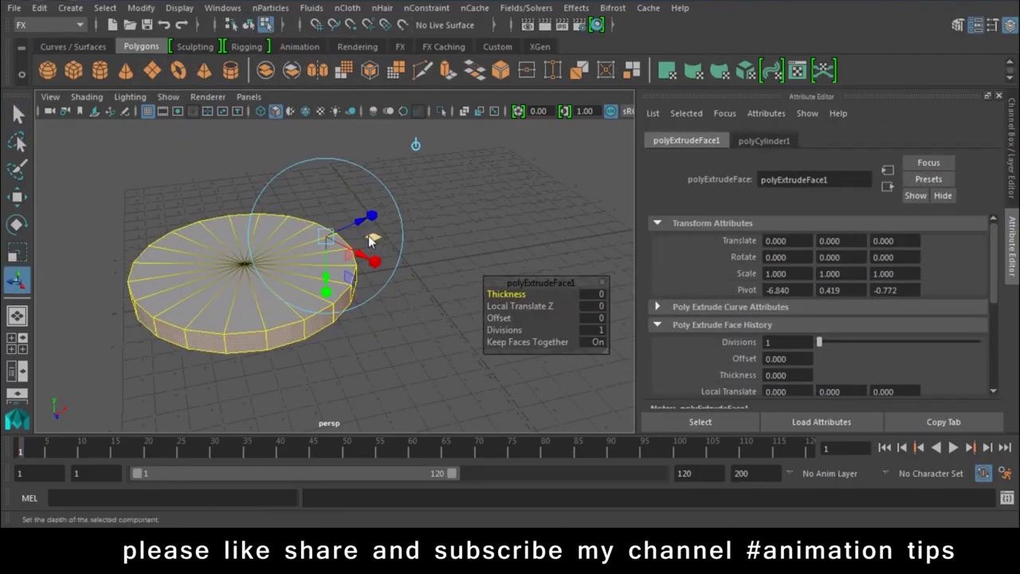
left_click_drag(368, 223, 375, 217)
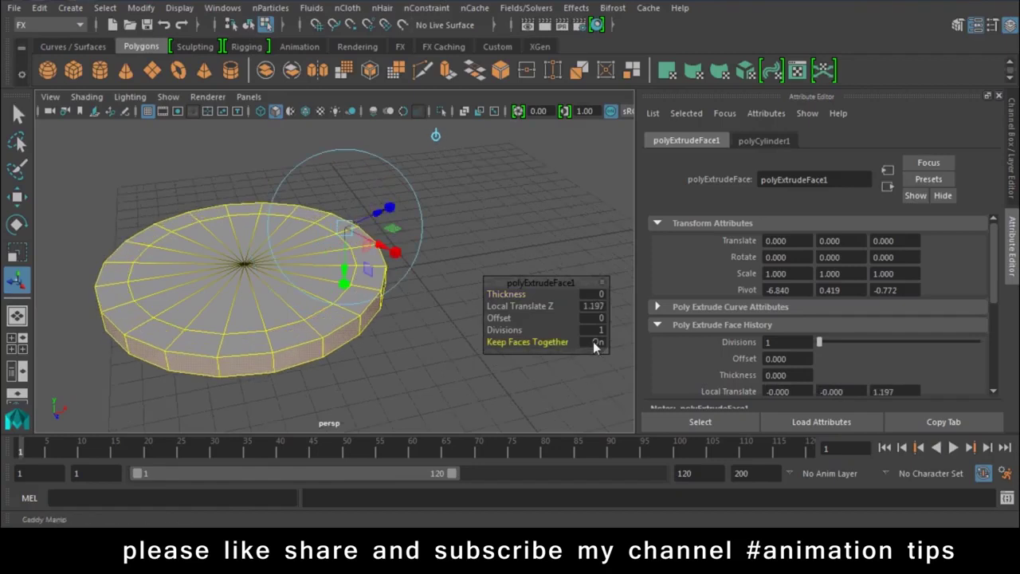
left_click(598, 341)
left_click(388, 208)
left_click_drag(344, 228, 371, 224)
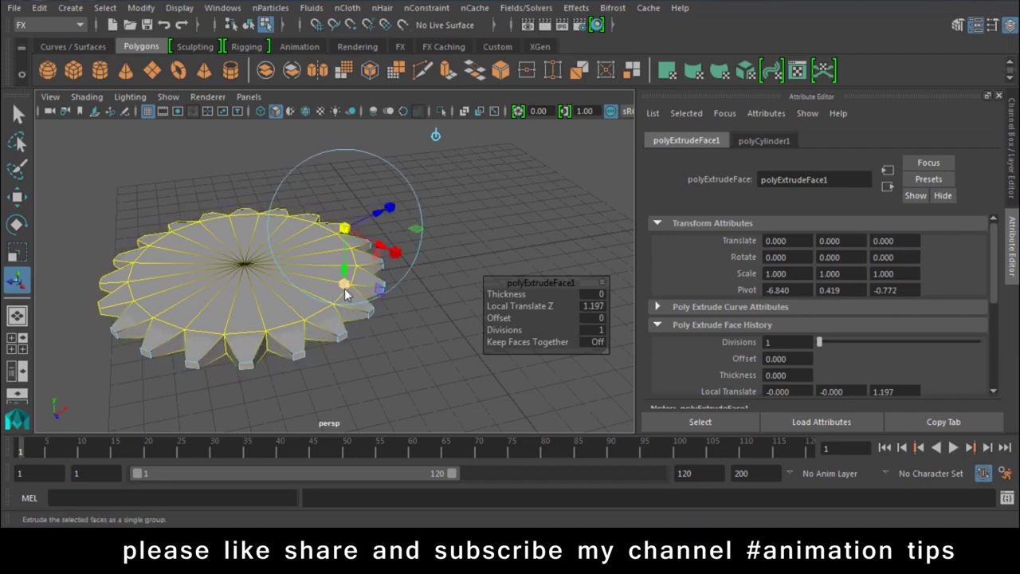
Reselect the finished gear and duplicate it with Ctrl+D
left_click(340, 366)
mouse_move(327, 279)
right_mouse_down()
mouse_move(377, 156)
mouse_move(400, 42)
right_mouse_up()
mouse_move(464, 318)
left_mouse_down("alt")
mouse_move(432, 260)
mouse_move(371, 251)
left_mouse_up("alt")
left_click(285, 330)
key("w")
key("ctrl+d")
Move the gear copy to the right and rotate it so its teeth line up
mouse_move(353, 270)
left_mouse_down()
mouse_move(531, 257)
mouse_move(524, 275)
left_mouse_up()
key("e")
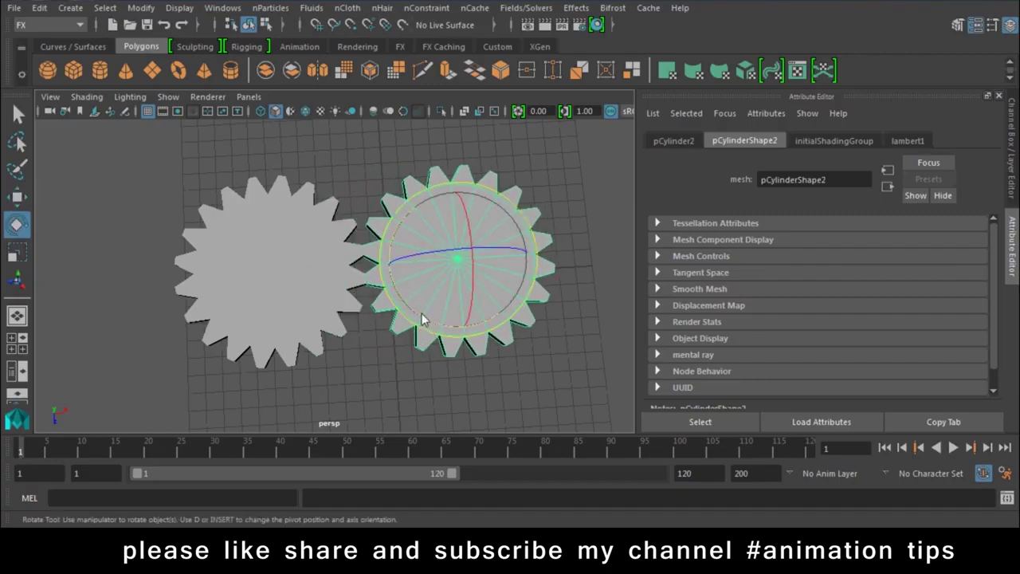
left_click_drag(423, 320, 434, 324)
key("w")
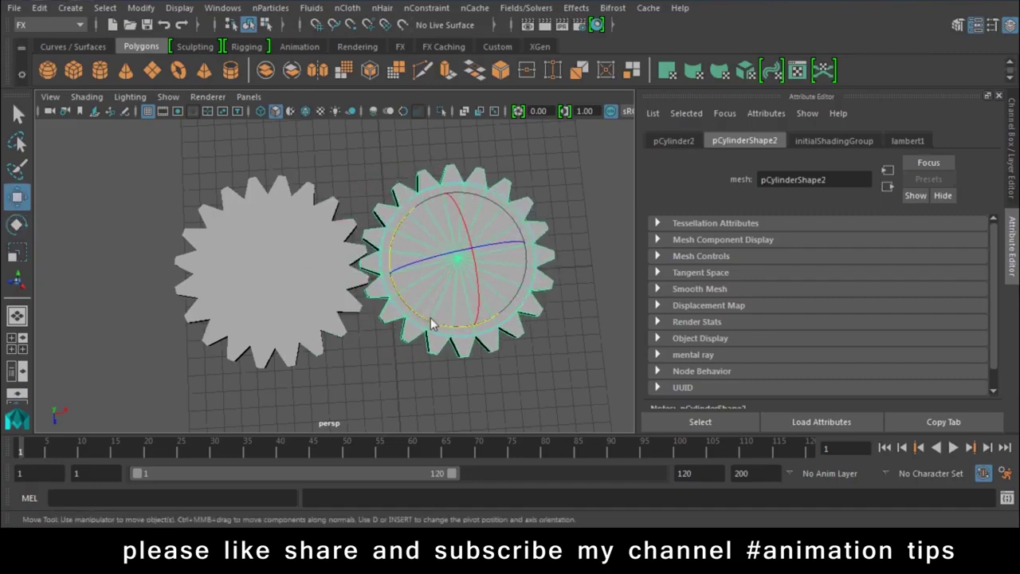
Nudge the copy along X and Z until its teeth interlock with the first gear
mouse_move(424, 239)
right_mouse_down("alt")
mouse_move(466, 338)
mouse_move(529, 279)
right_mouse_up("alt")
left_click_drag(540, 266, 471, 343)
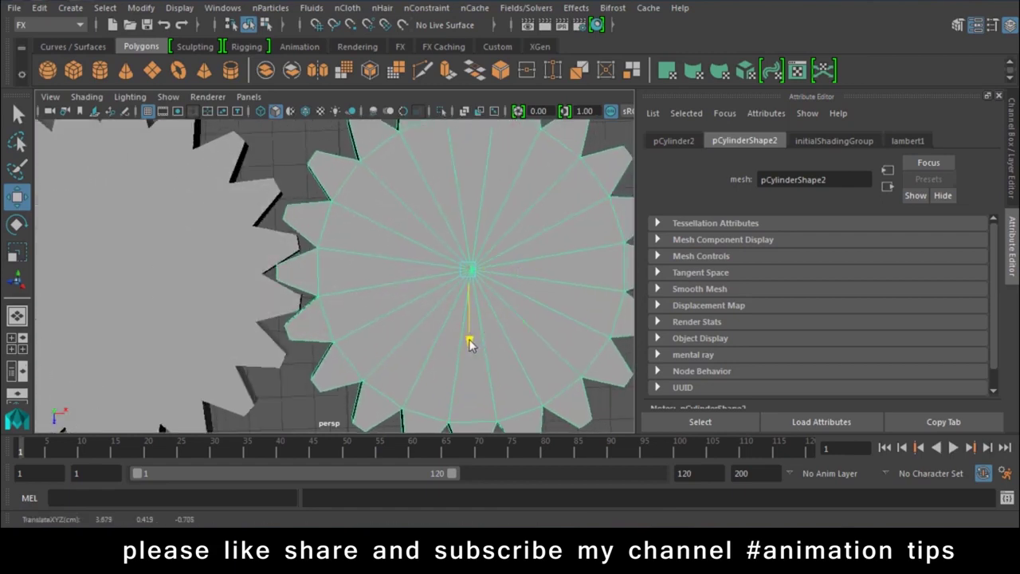
left_click_drag(534, 272, 531, 271)
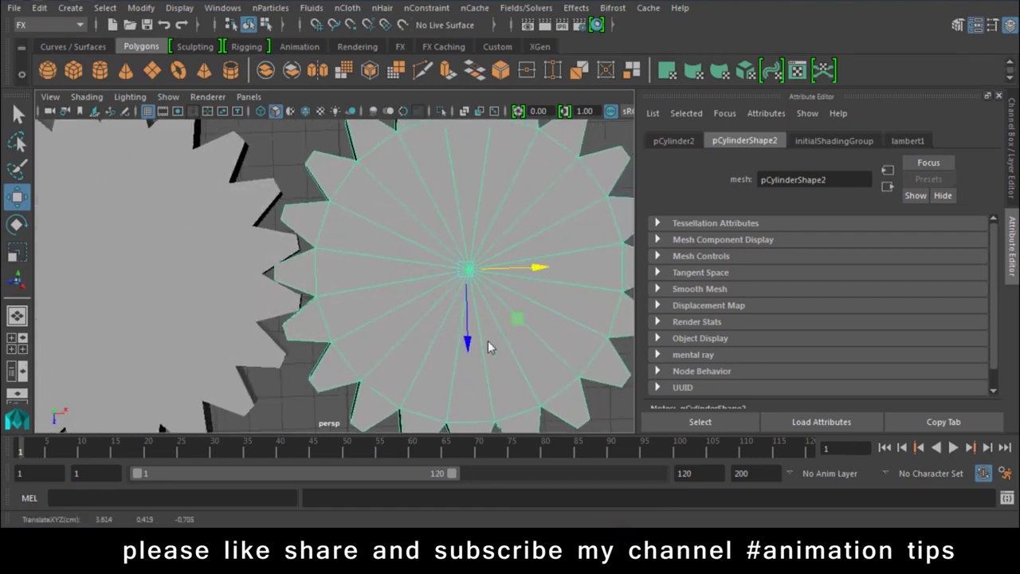
left_click_drag(468, 341, 469, 343)
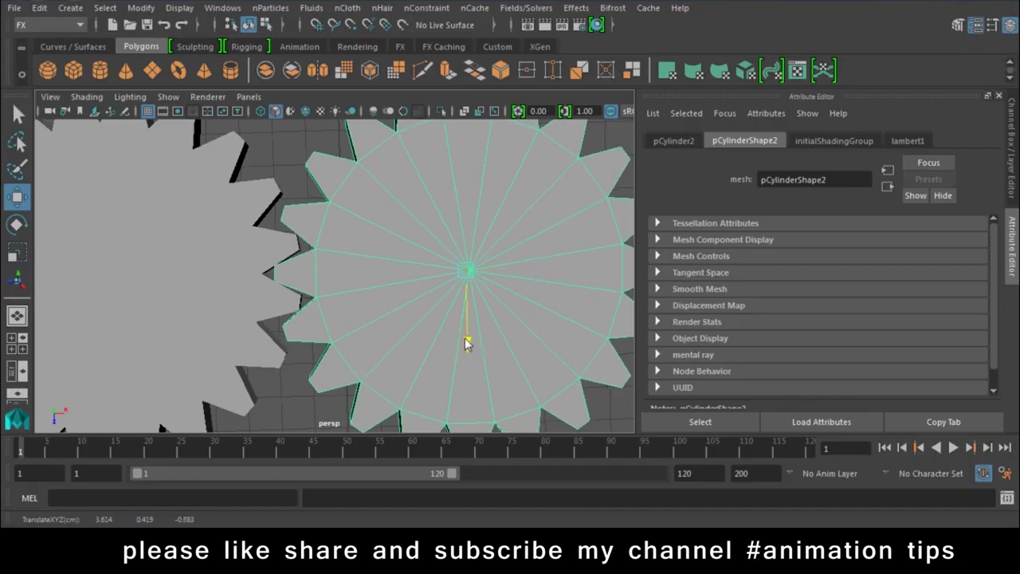
scroll(505, 385, "down", 5)
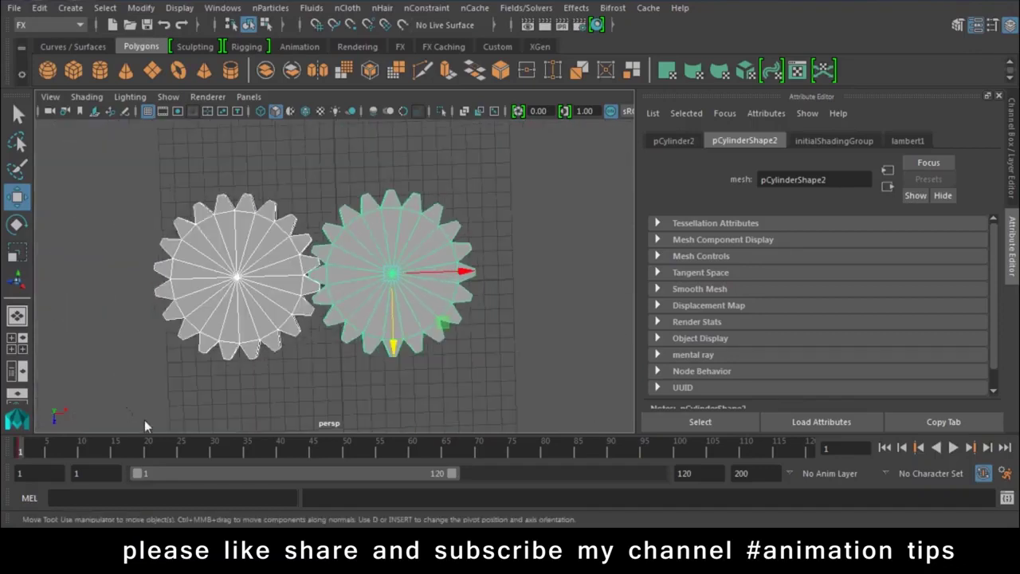
left_click_drag(226, 361, 188, 188, "alt")
left_click(196, 209)
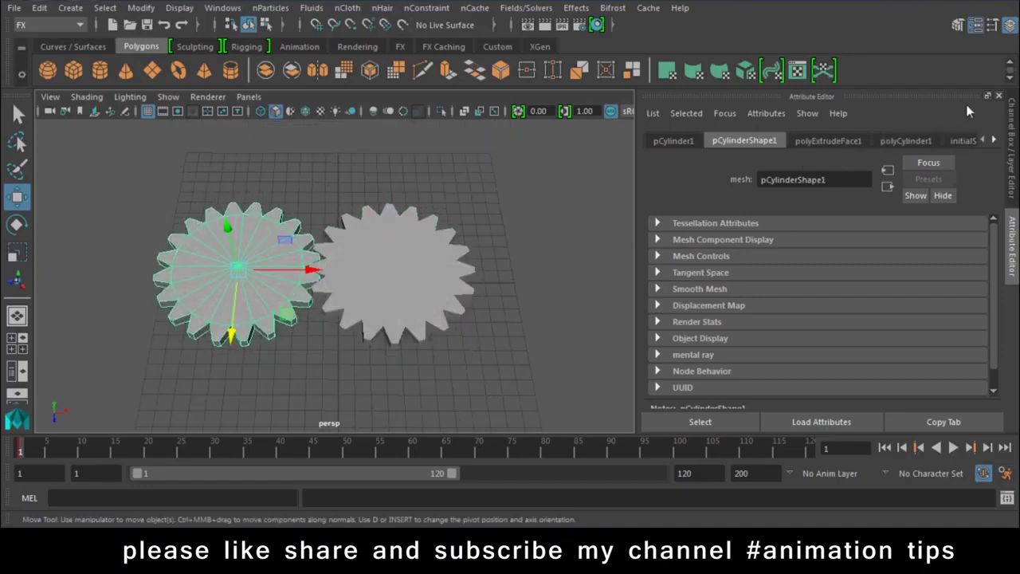
Rename the left gear s1 and the right gear s2 in the Channel Box
left_click(1014, 127)
double_click(735, 141)
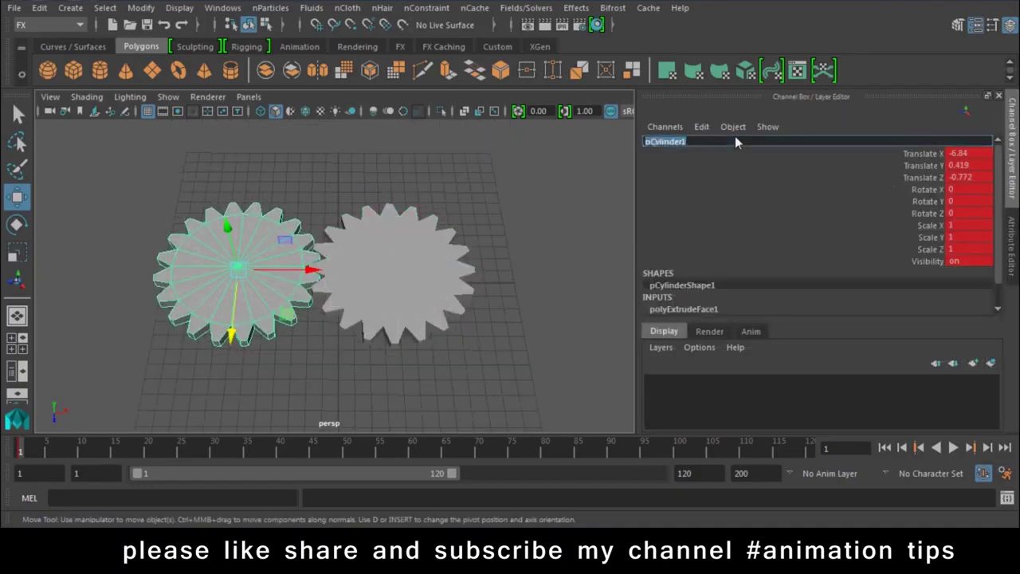
type("g1")
left_click(509, 213)
left_click(454, 231)
left_click(701, 126)
double_click(674, 143)
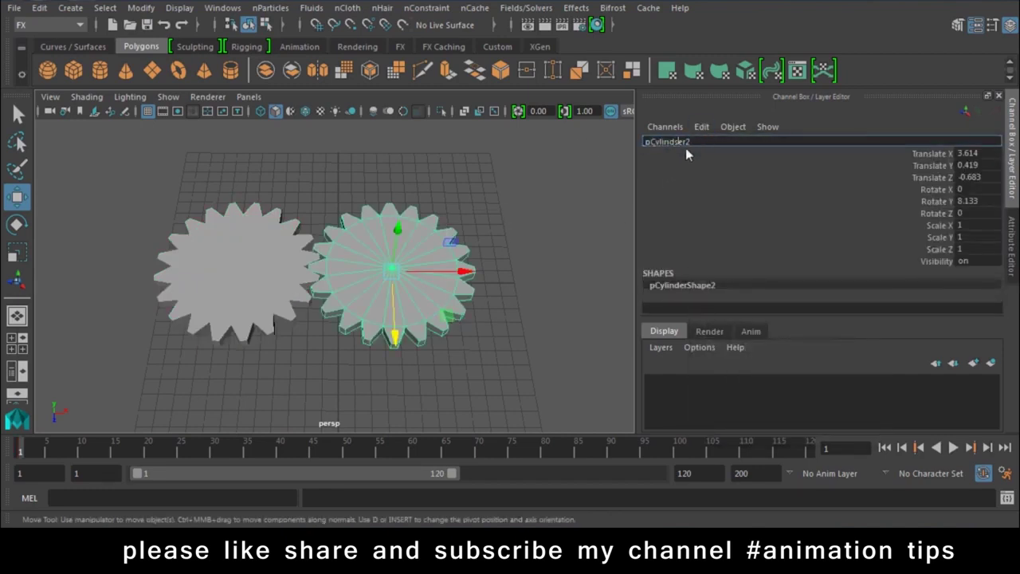
type("s2")
Select both gears and open the channel and timeline context menus, then reselect s1 and s2
left_click(471, 228)
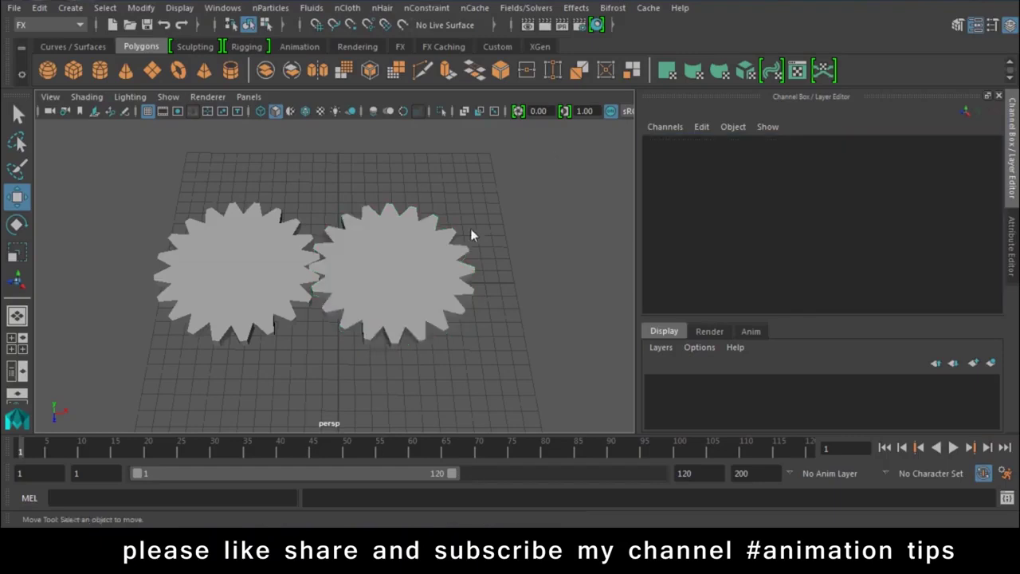
left_click_drag(470, 228, 178, 384)
left_click_drag(905, 157, 928, 252)
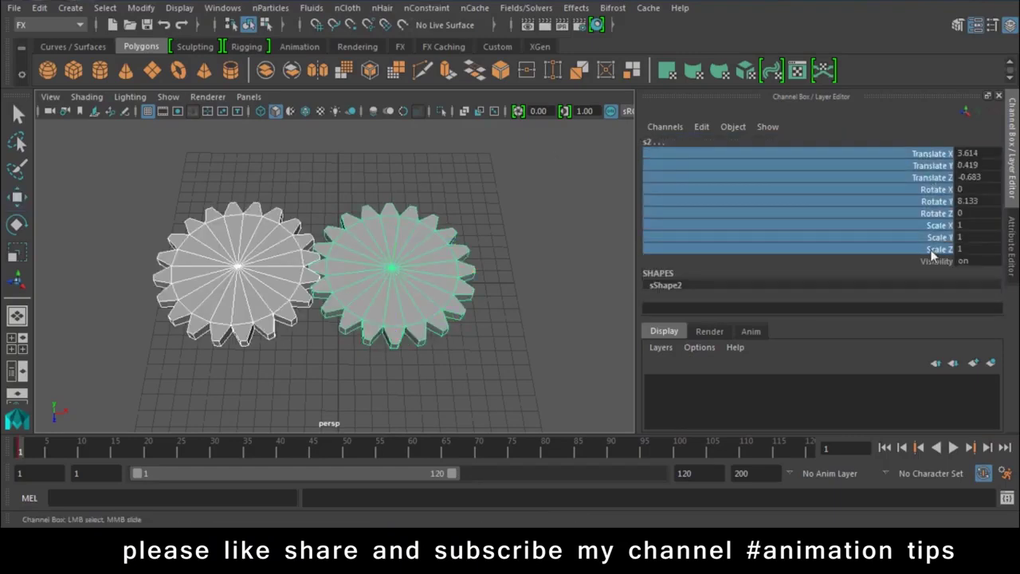
right_click(937, 212)
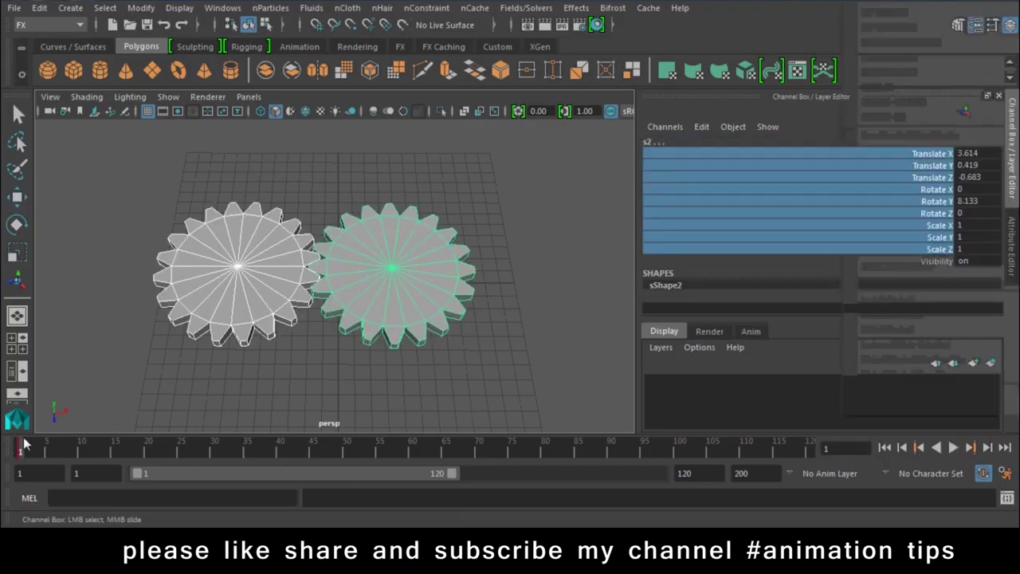
left_click_drag(80, 450, 4, 453, "shift")
right_click(4, 452)
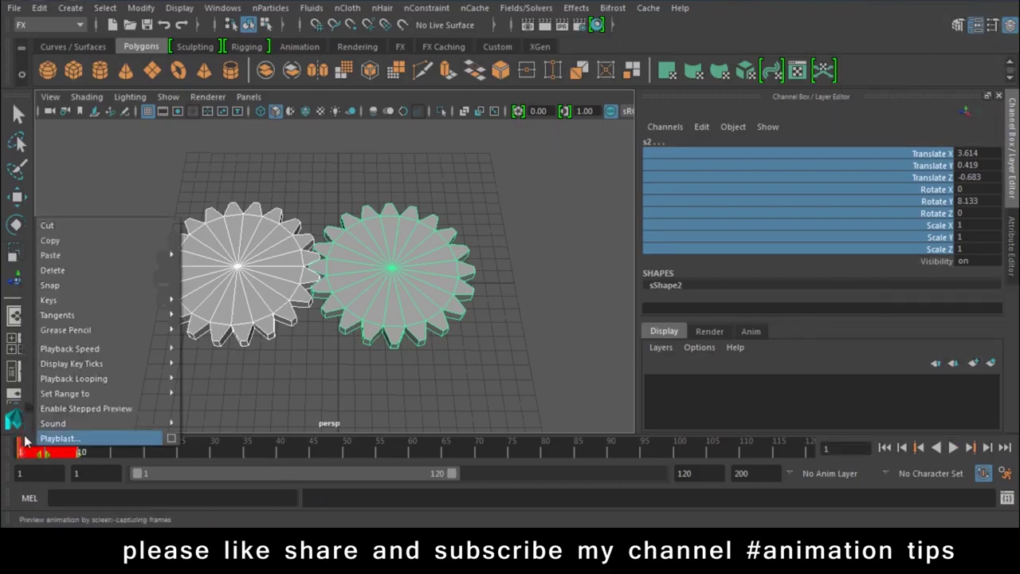
left_click(80, 269)
left_click(212, 302)
left_click(452, 295)
Try rotating the left gear s1, then undo the rotation and an accidental delete
left_click(541, 252)
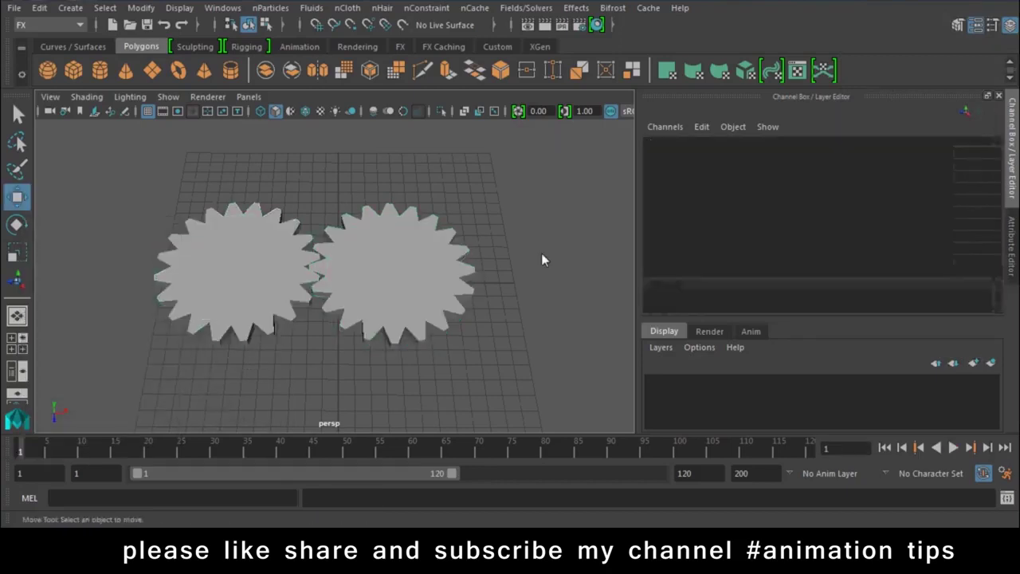
left_click(458, 223)
key("w")
left_click(223, 335)
left_click(343, 330)
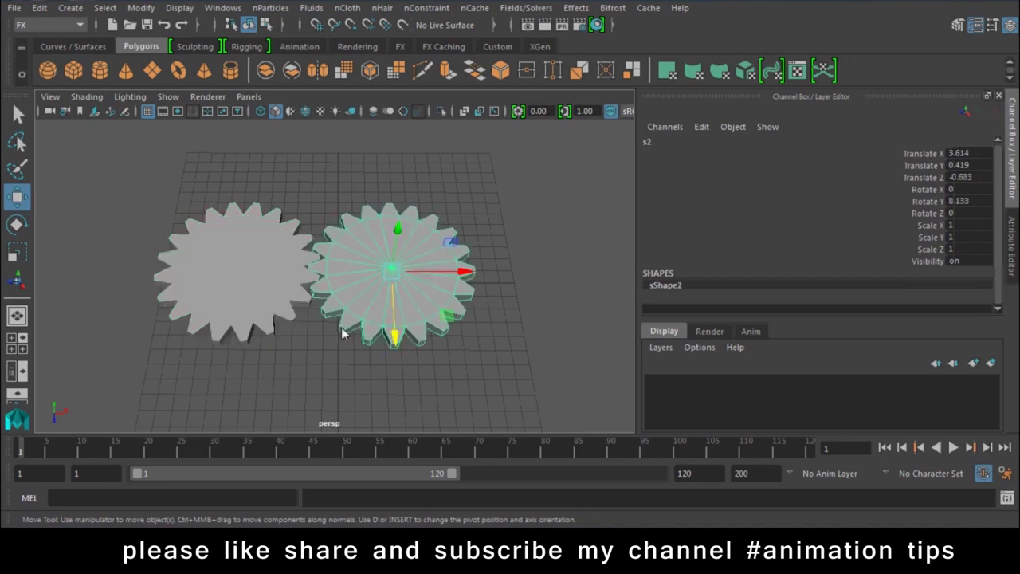
left_click(288, 365)
left_click(263, 330)
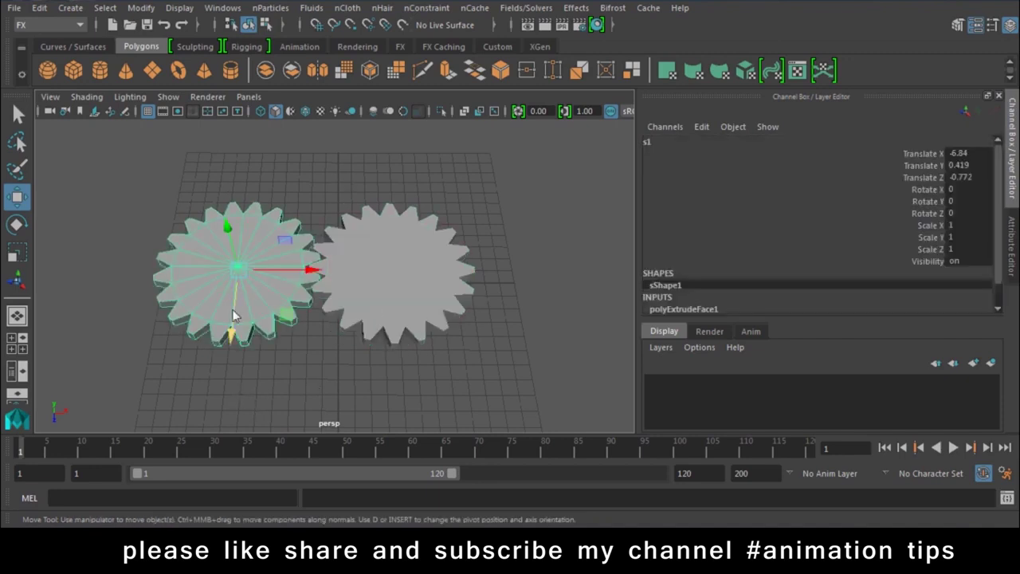
key("e")
left_click_drag(267, 328, 296, 319)
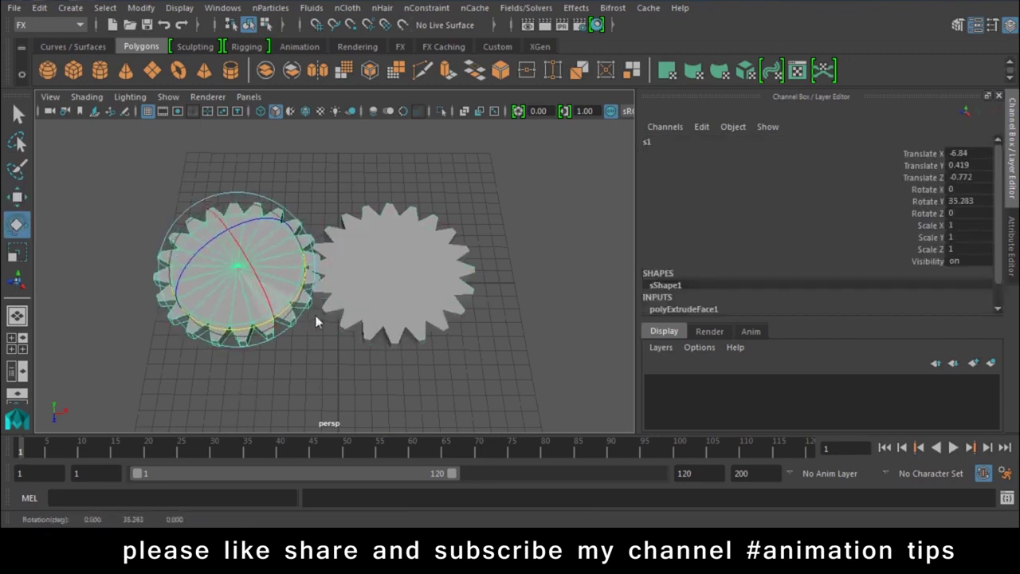
key("ctrl+z")
key("Delete")
key("ctrl+z")
key("ctrl+z")
key("ctrl+z")
Slide gear s2 along X against s1 and freeze its transforms to zero
left_click(394, 271)
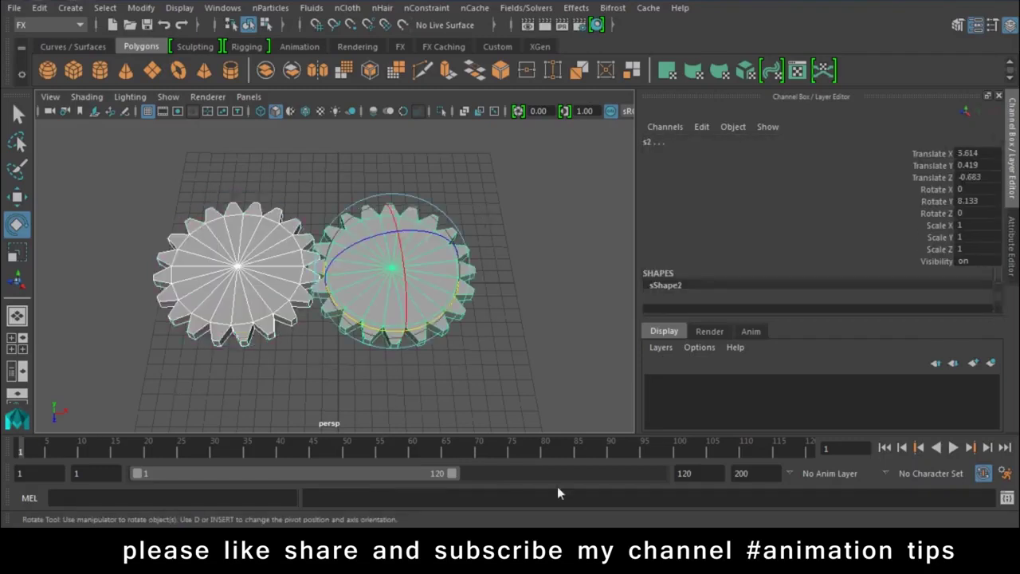
left_click(141, 8)
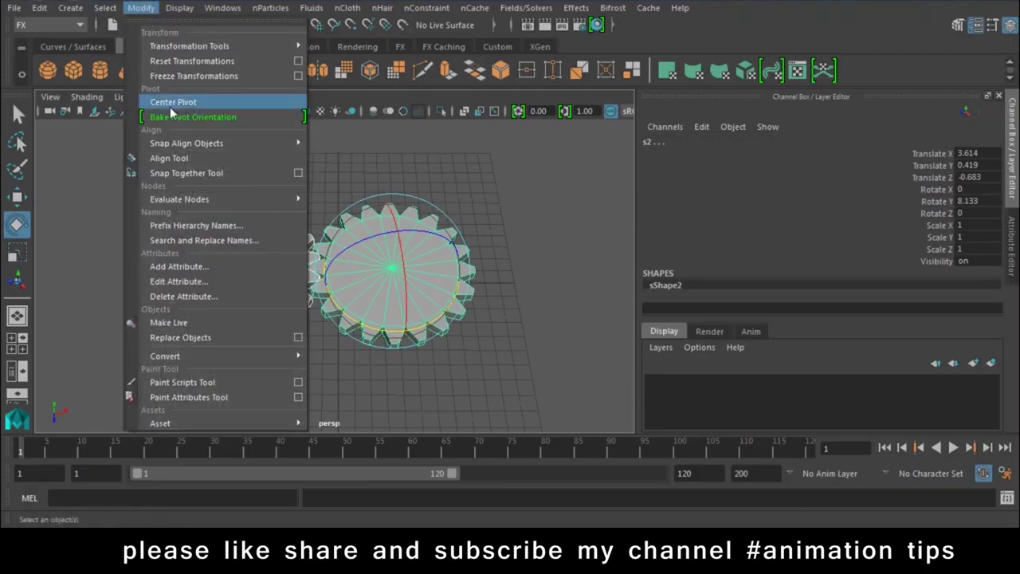
left_click(201, 76)
key("w")
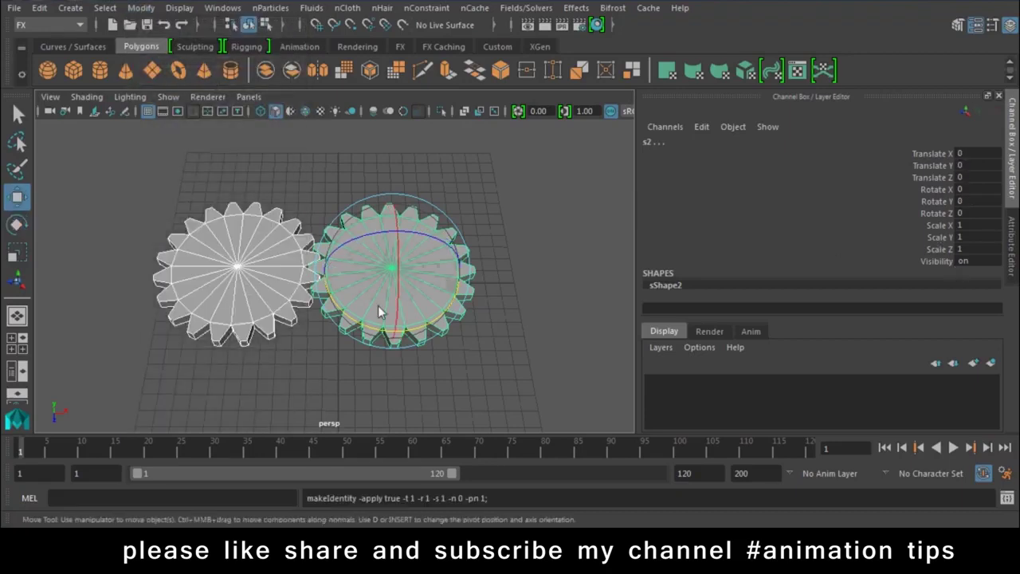
left_click_drag(466, 272, 492, 272)
left_click(142, 8)
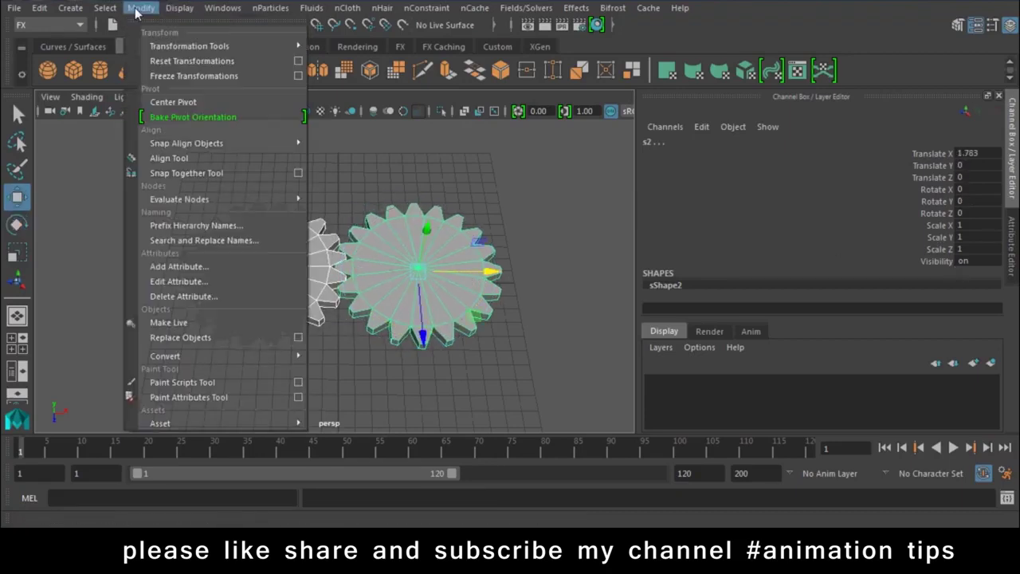
left_click(184, 76)
mouse_move(263, 223)
left_mouse_down("alt")
mouse_move(299, 225)
mouse_move(309, 199)
left_mouse_up("alt")
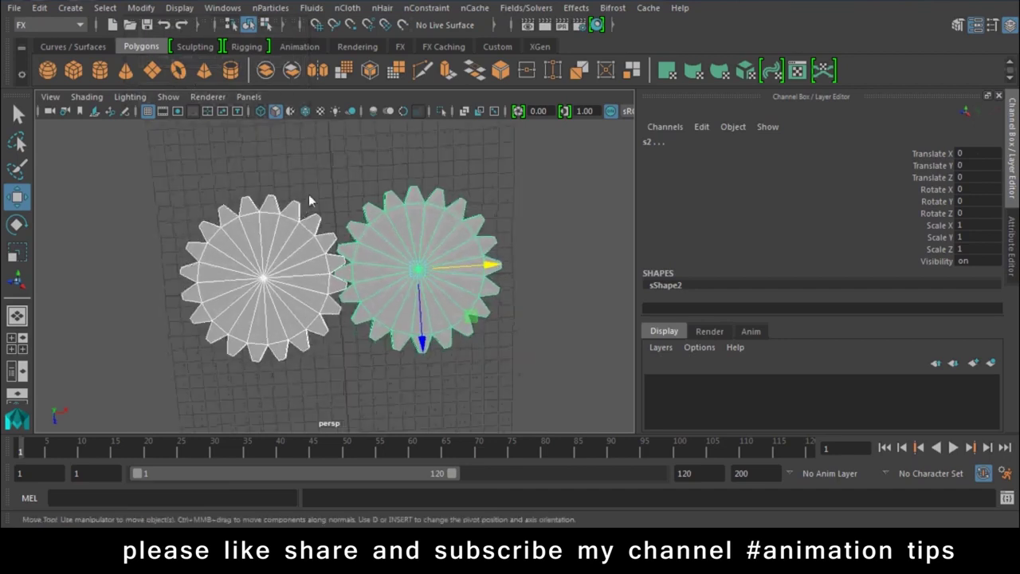
left_click(273, 351)
Open the Expression Editor and move it away from the gears
left_click(233, 8)
mouse_move(261, 47)
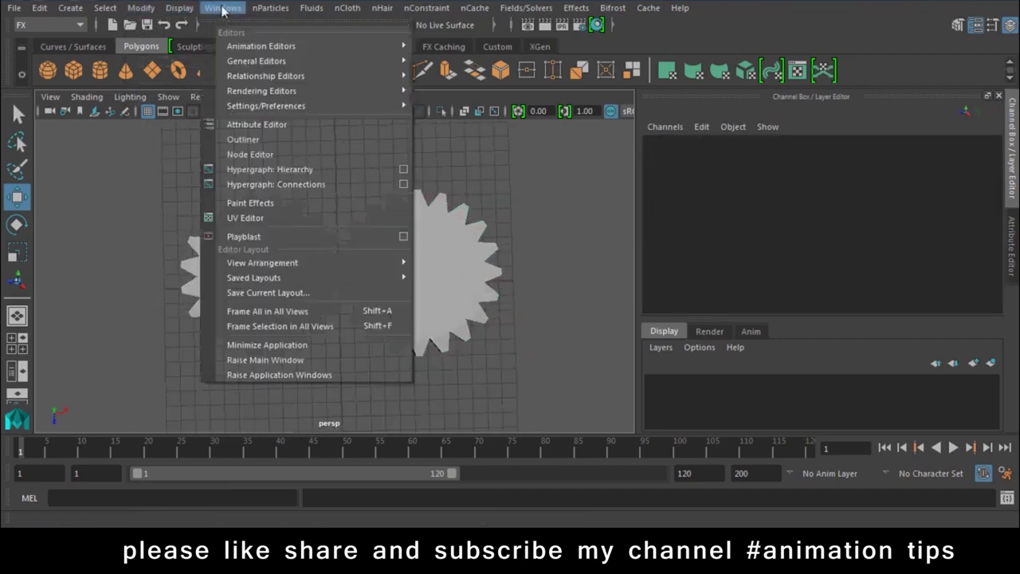
left_click(448, 151)
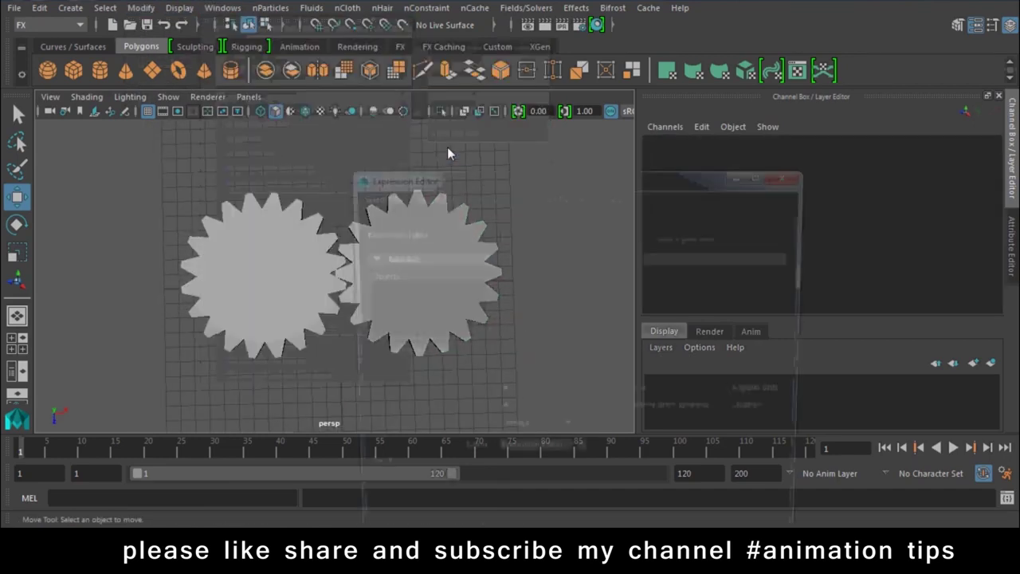
left_click_drag(440, 173, 613, 52)
Load s1 and s2 into the Expression Editor and pick their rotateY attributes
left_click(243, 279)
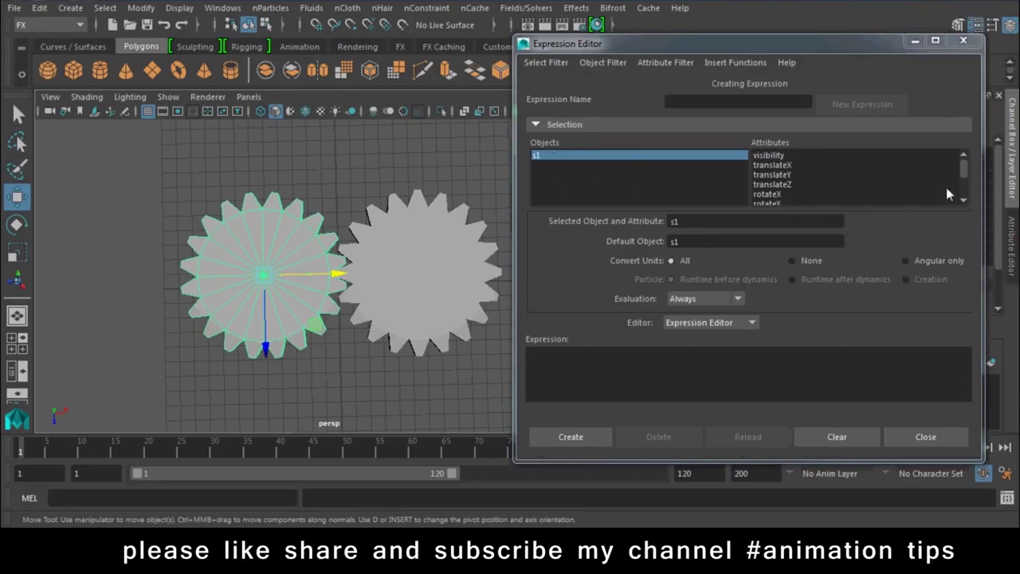
left_click(963, 200)
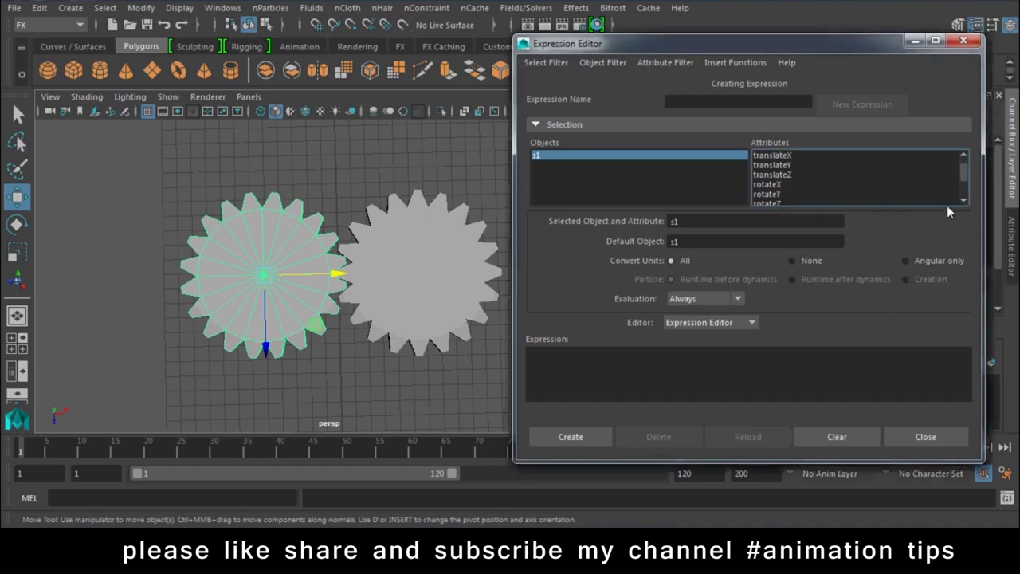
left_click(766, 195)
scroll(766, 195, "down", 2)
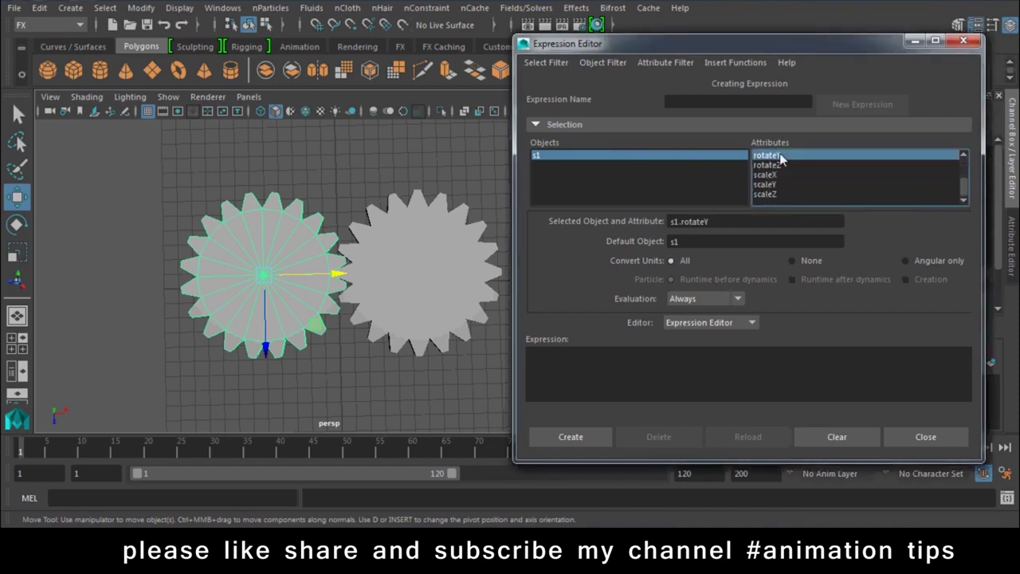
left_click(699, 223)
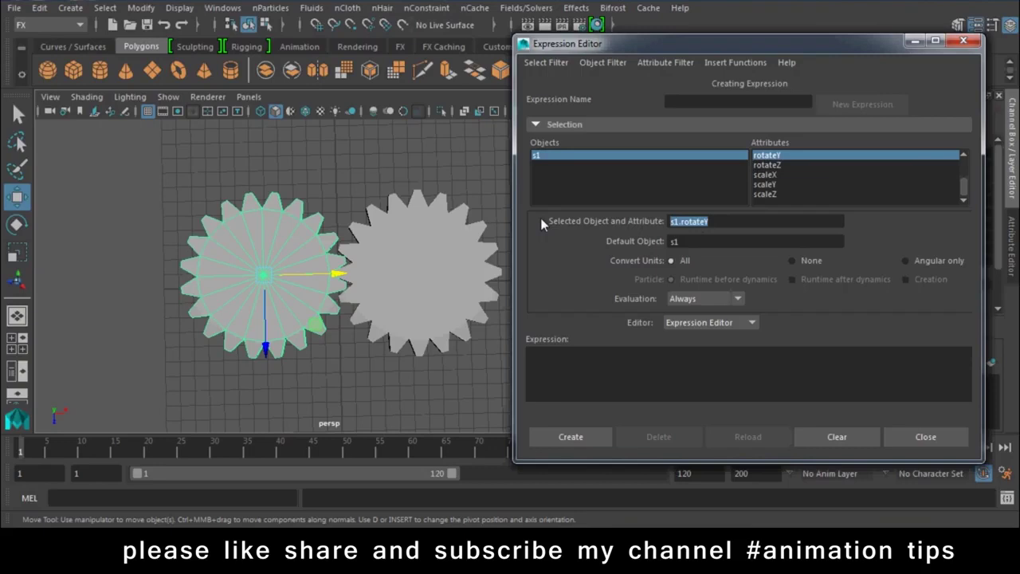
left_click(420, 319)
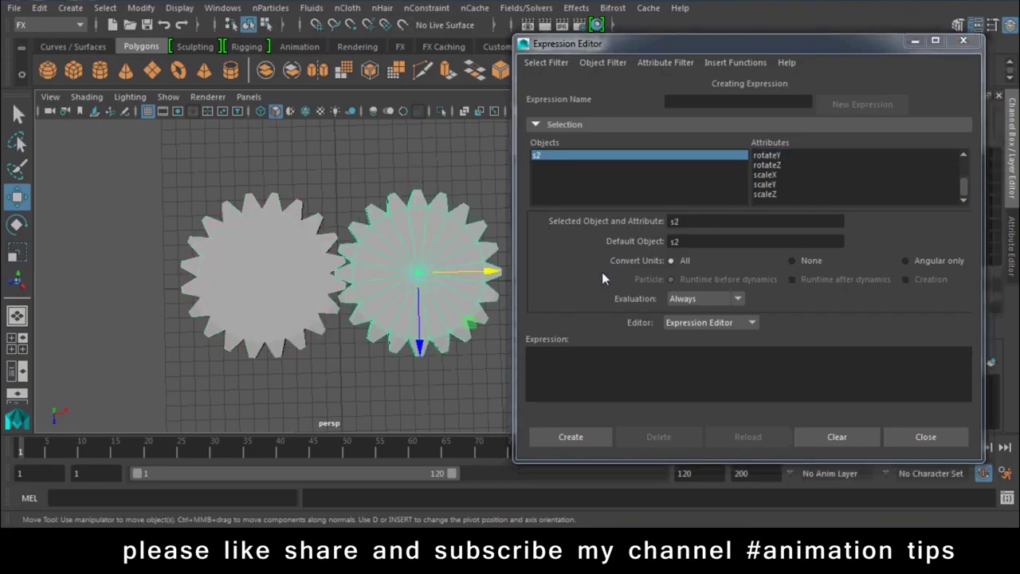
left_click(785, 155)
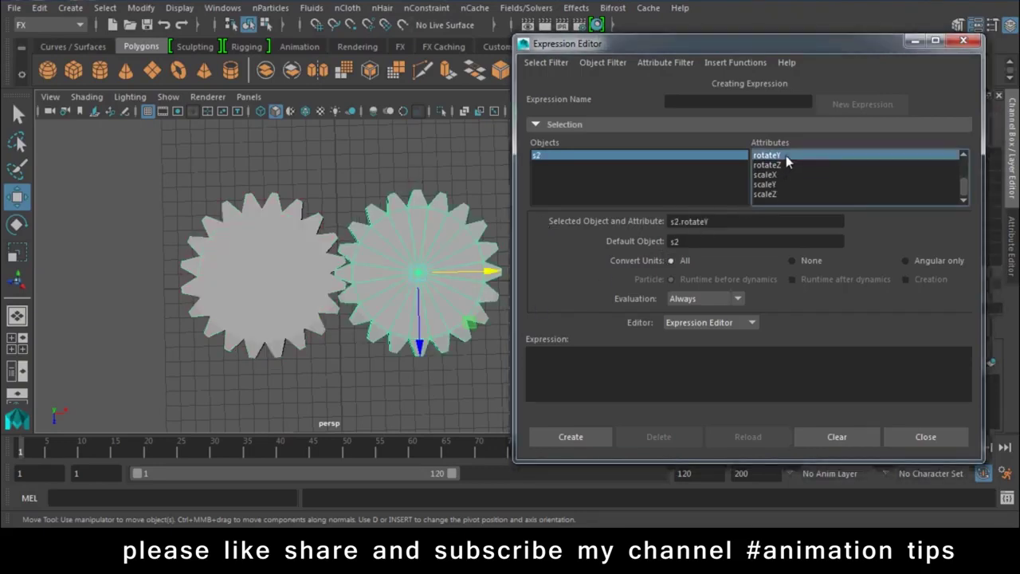
Write the expression s1.rotateY=s2.rotateY; and create it as expression1
left_click(608, 372)
type("s1.rotateY")
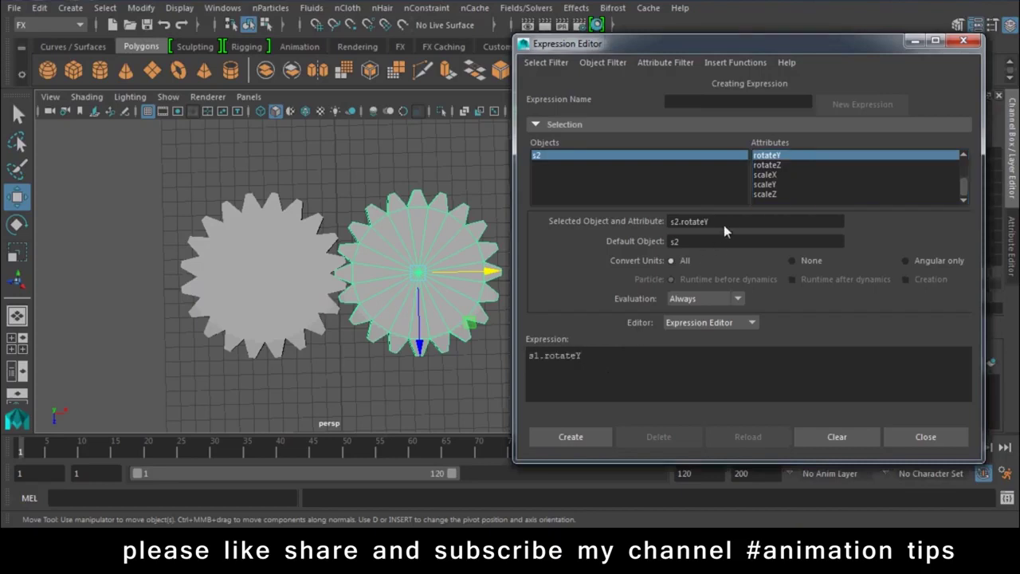
left_click(611, 367)
type(";")
left_click(577, 440)
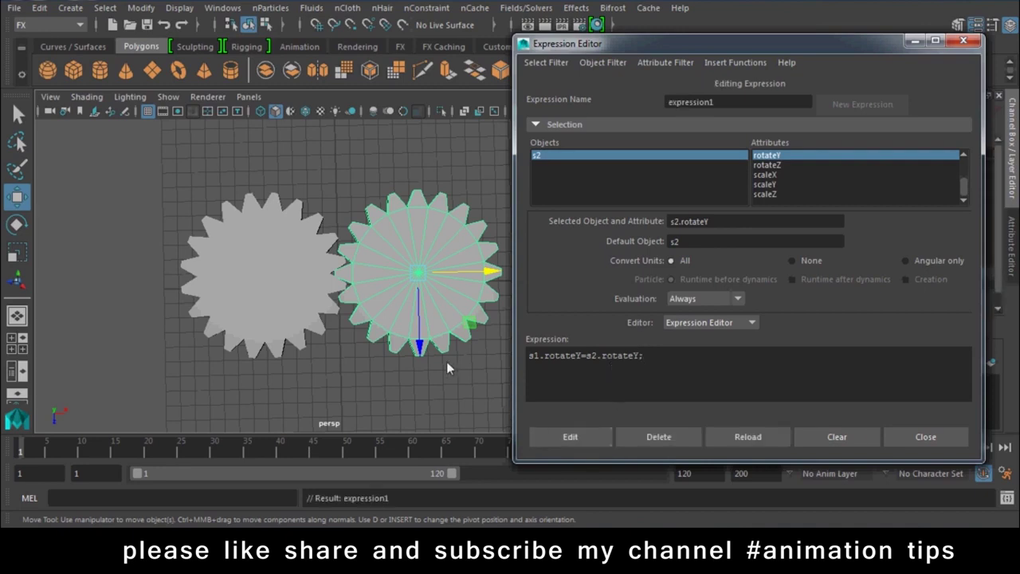
Rotate the left gear s1 to check how the right gear follows
left_click_drag(641, 355, 559, 355)
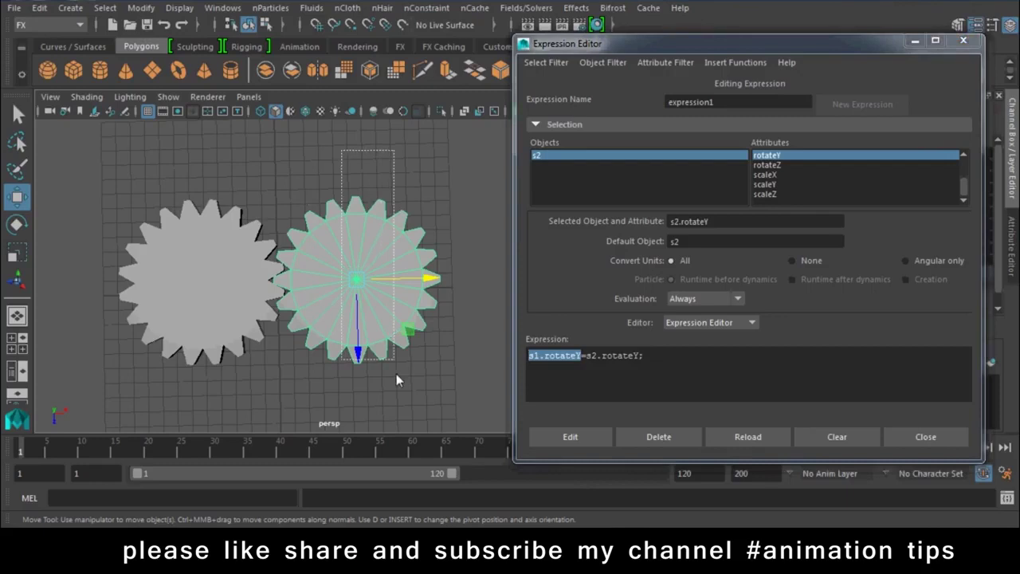
left_click_drag(343, 143, 396, 373)
key("e")
mouse_move(335, 334)
left_mouse_down("alt")
mouse_move(360, 299)
mouse_move(293, 301)
left_mouse_up("alt")
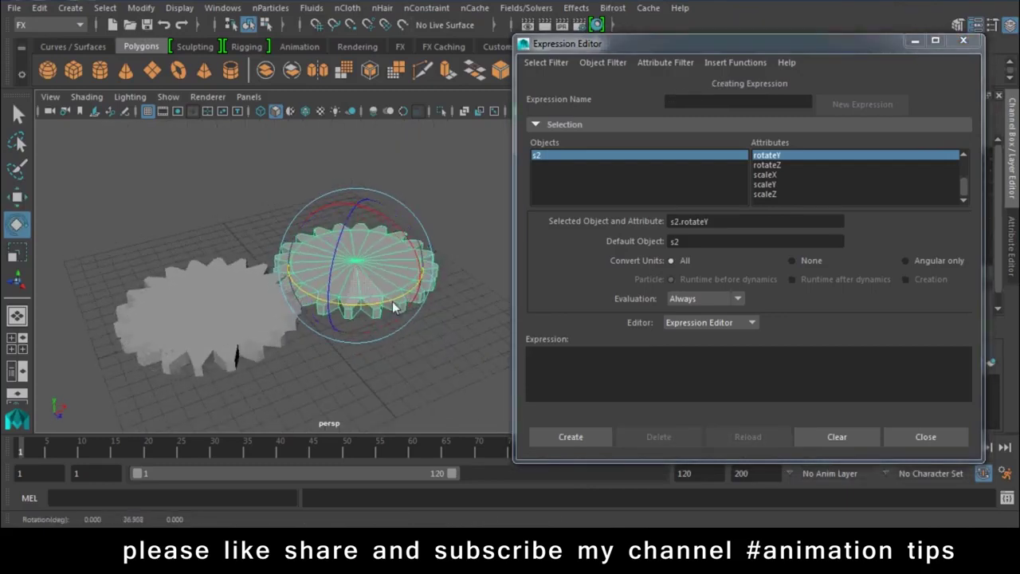
left_click(199, 335)
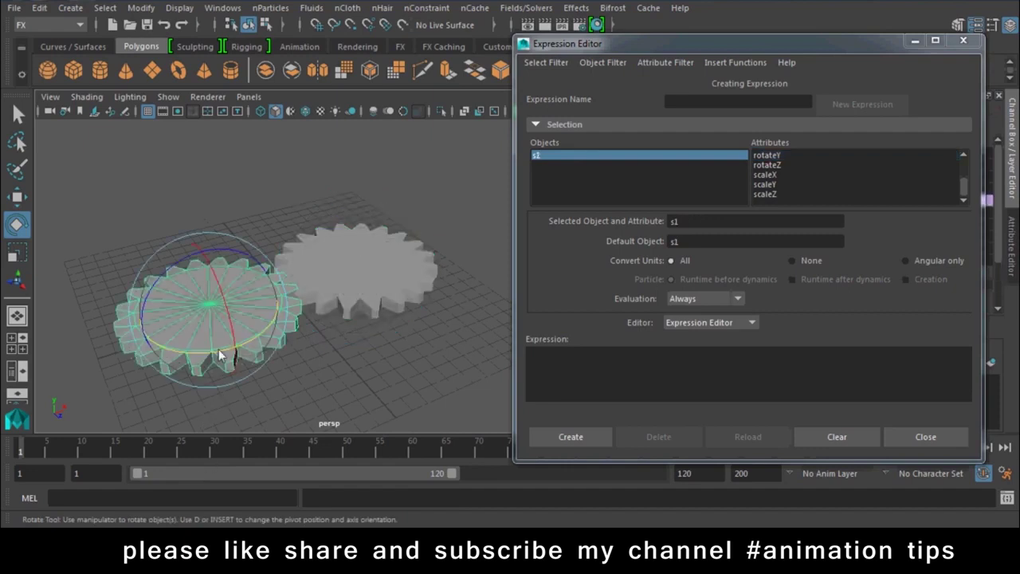
left_click_drag(218, 349, 192, 345)
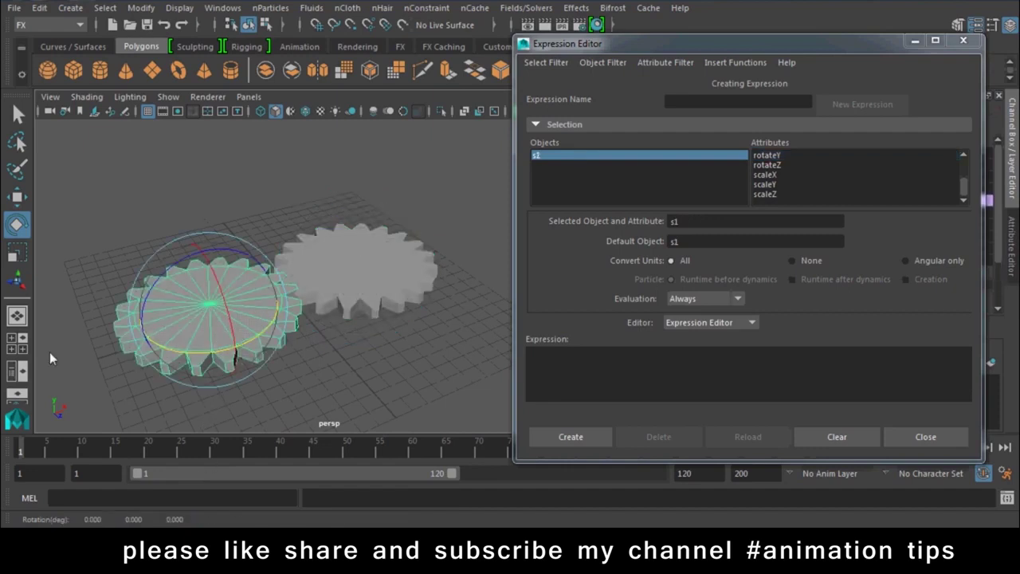
Filter by expression name, load expression1 and edit it to s2.rotateY=-s1.rotateY
left_click(547, 63)
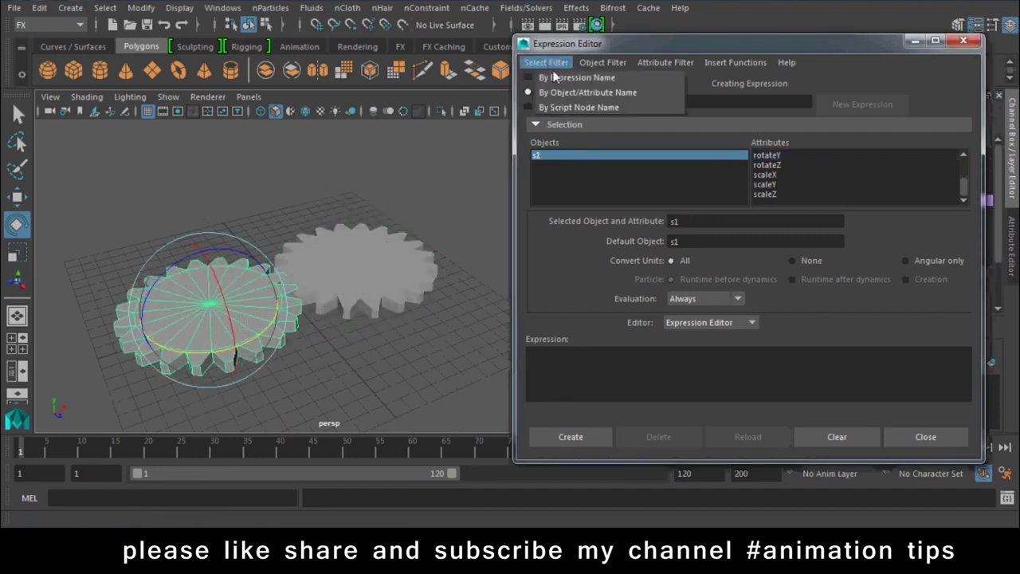
left_click(559, 81)
left_click(558, 155)
left_click(538, 356)
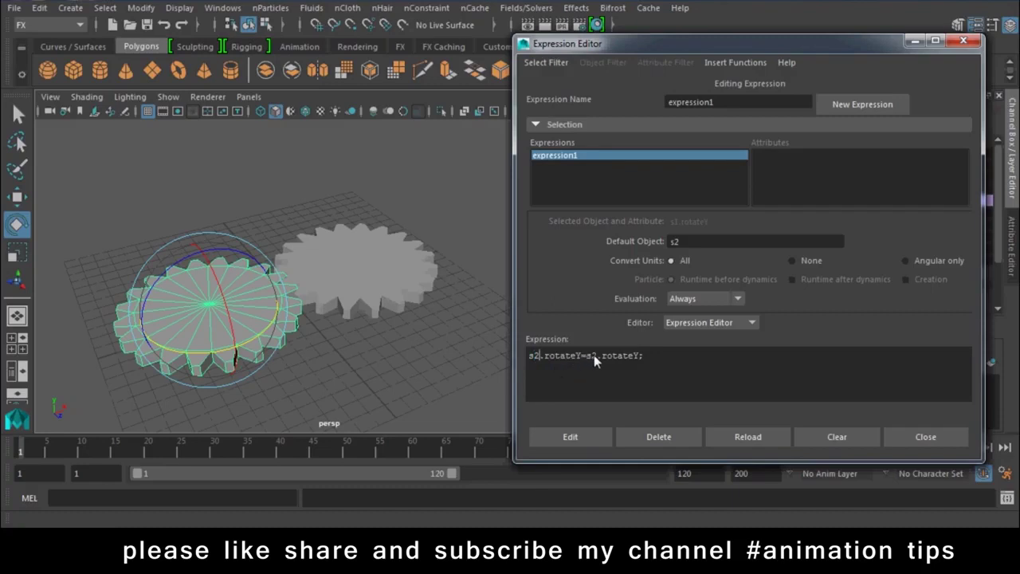
left_click(677, 357)
type("1")
left_click(589, 437)
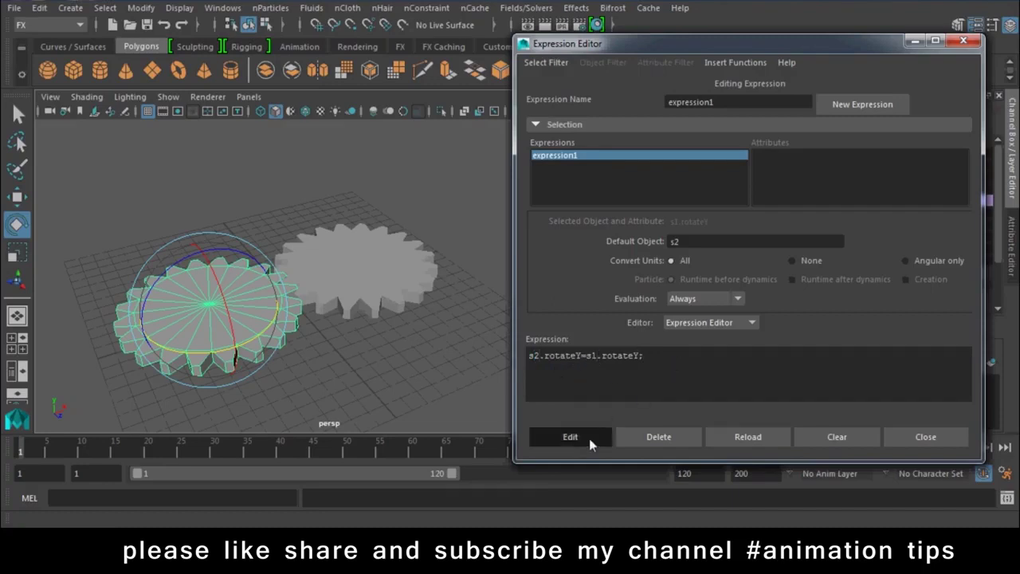
Turn s1 to confirm s2 counter-rotates, undoing each test rotation
mouse_move(228, 353)
left_mouse_down()
mouse_move(149, 347)
mouse_move(263, 364)
left_mouse_up()
left_click_drag(412, 339, 307, 330, "alt")
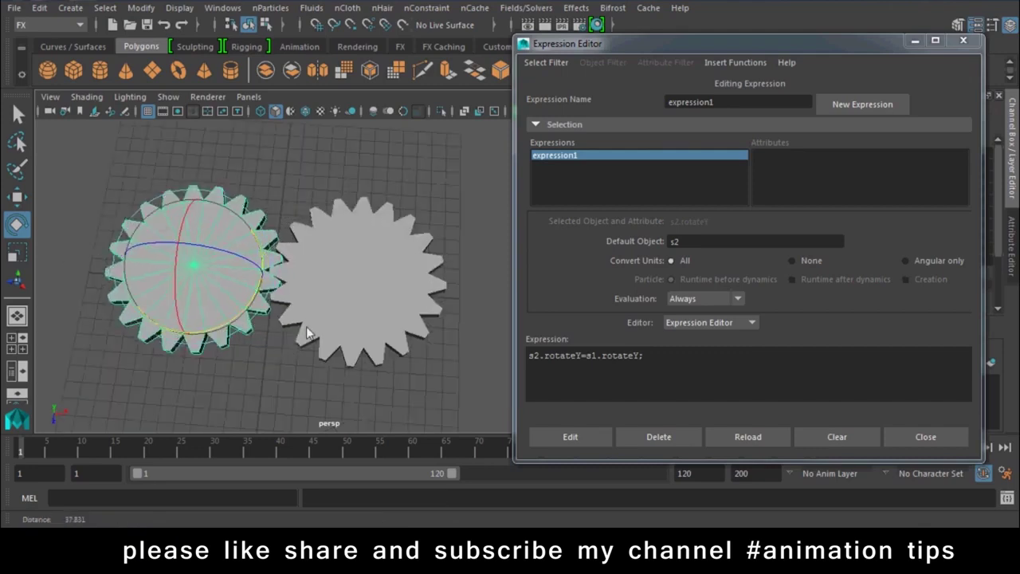
scroll(325, 391, "up", 3)
left_click_drag(259, 300, 161, 321)
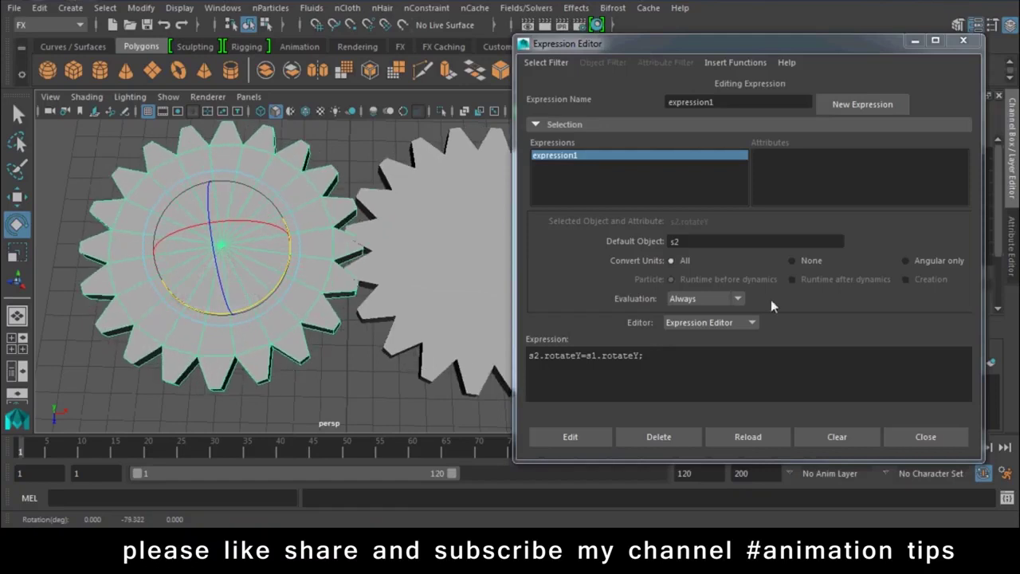
key("ctrl+z")
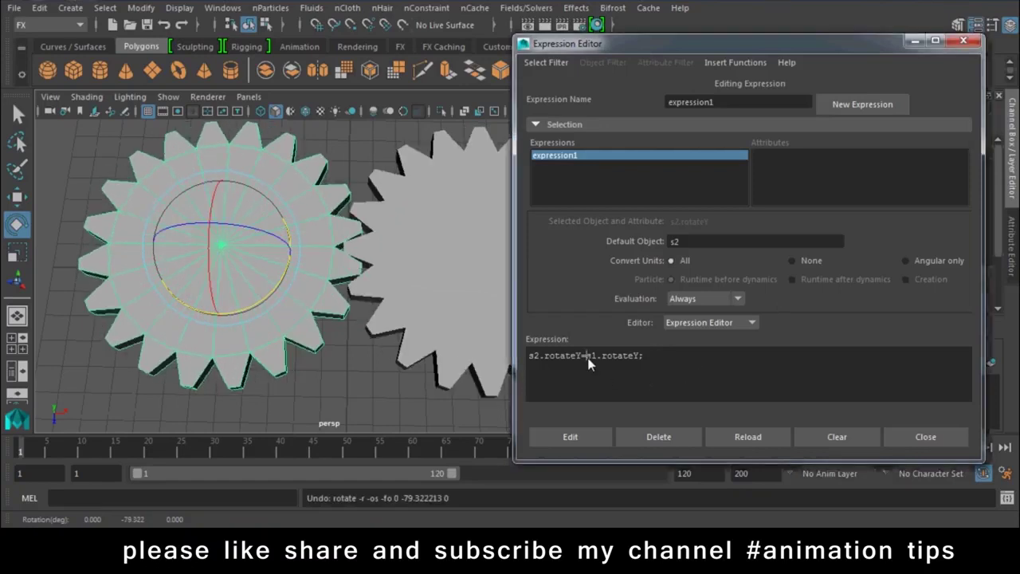
type("-")
left_click(571, 436)
mouse_move(251, 307)
left_mouse_down()
mouse_move(220, 320)
mouse_move(112, 429)
left_mouse_up()
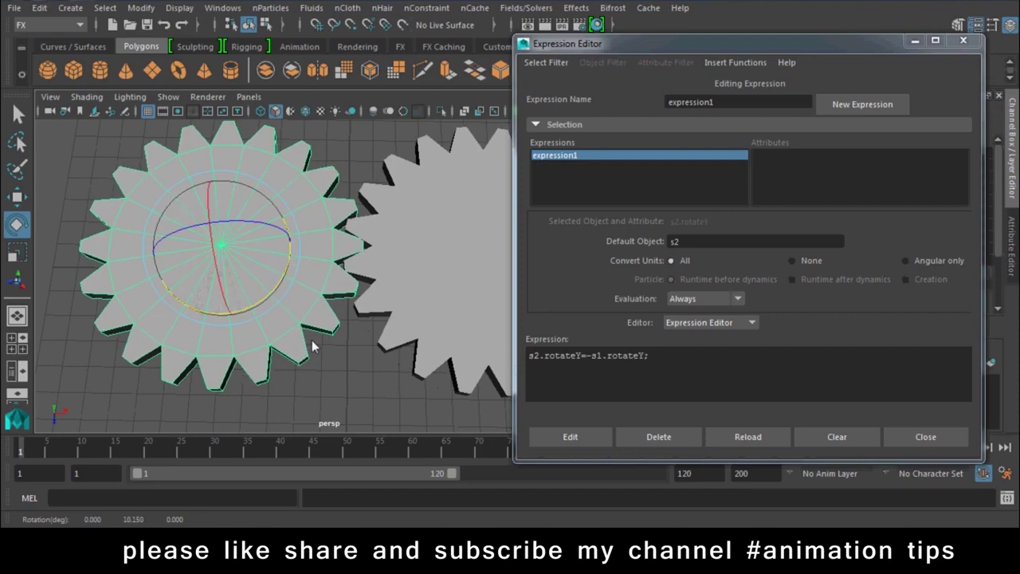
key("ctrl+z")
left_click_drag(660, 44, 864, 364)
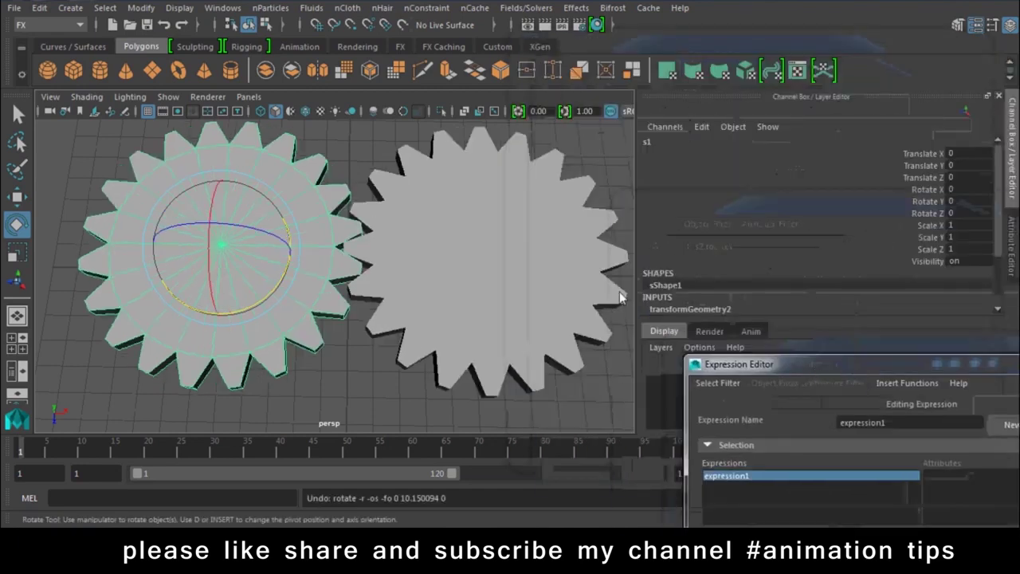
Spin s1 via its Rotate Y channel to 591.843 while s2 turns the opposite way
left_click(927, 201)
middle_click_drag(615, 236, 530, 269)
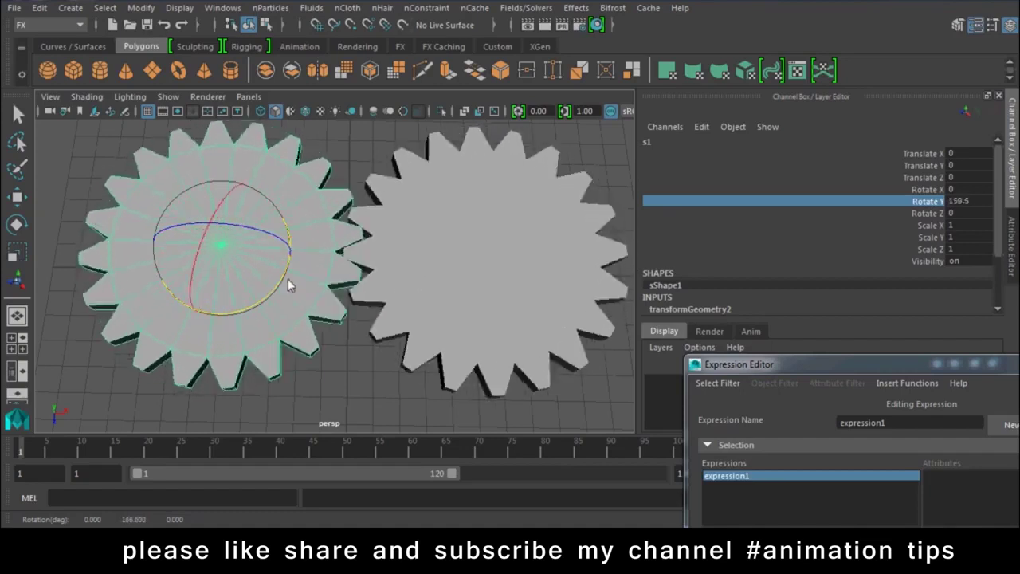
mouse_move(528, 271)
middle_mouse_down()
mouse_move(668, 286)
mouse_move(413, 284)
mouse_move(289, 266)
mouse_move(465, 271)
mouse_move(319, 291)
mouse_move(327, 303)
mouse_move(420, 303)
middle_mouse_up()
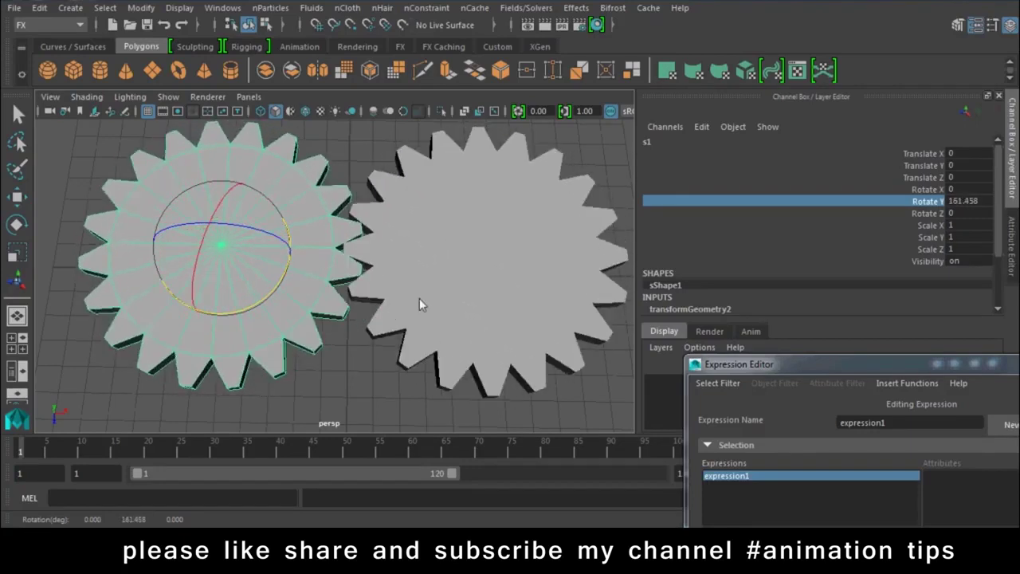
middle_click_drag(228, 353, 340, 354)
mouse_move(409, 349)
middle_mouse_down()
mouse_move(219, 378)
mouse_move(285, 358)
mouse_move(359, 367)
mouse_move(239, 378)
mouse_move(228, 369)
mouse_move(309, 371)
mouse_move(221, 389)
mouse_move(387, 379)
mouse_move(149, 374)
mouse_move(284, 375)
mouse_move(492, 408)
middle_mouse_up()
key("w")
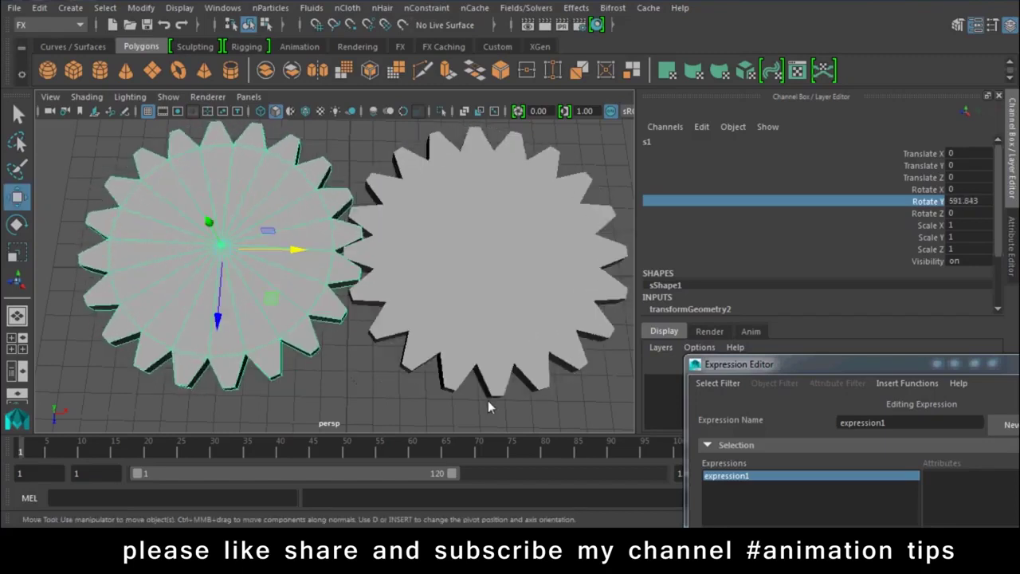
left_click(15, 7)
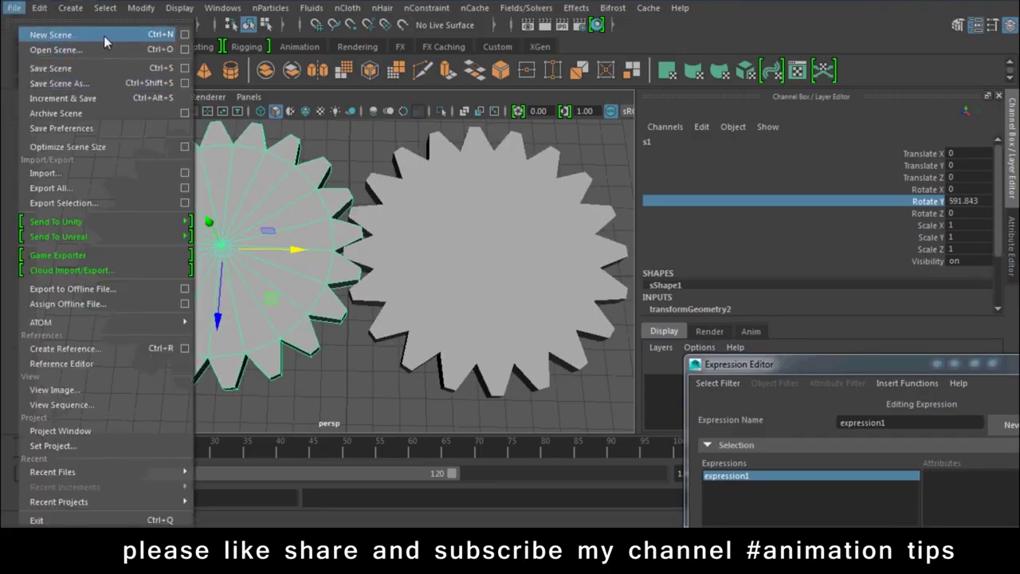
Start a new scene, discarding changes, and drag out a tall polygon cube on the grid
left_click(103, 34)
left_click(508, 266)
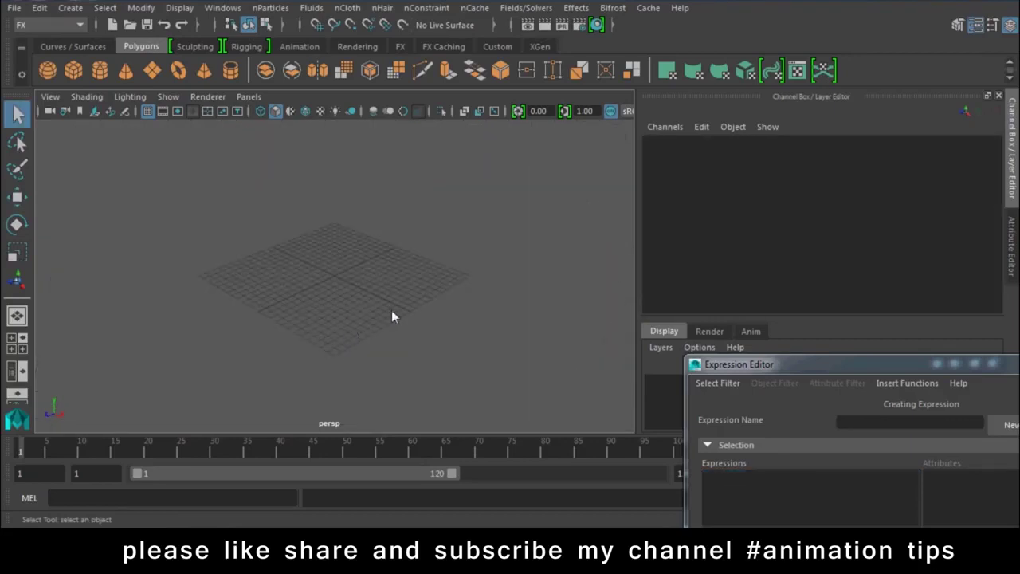
left_click(72, 70)
mouse_move(375, 257)
left_mouse_down()
mouse_move(238, 325)
mouse_move(268, 239)
left_mouse_up()
middle_click_drag(268, 239, 278, 410, "alt")
Scale the box thinner in depth to Scale Z 0.658
mouse_move(279, 410)
left_mouse_down("alt")
mouse_move(273, 273)
mouse_move(301, 307)
left_mouse_up("alt")
key("r")
left_click_drag(248, 268, 276, 266)
right_click_drag(276, 266, 314, 392, "alt")
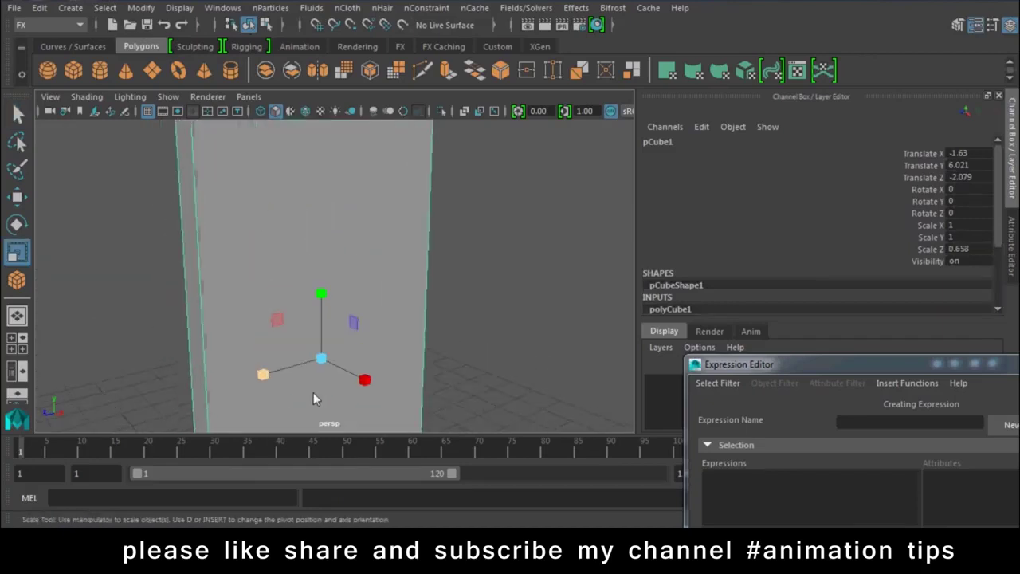
left_click_drag(314, 392, 342, 353, "alt")
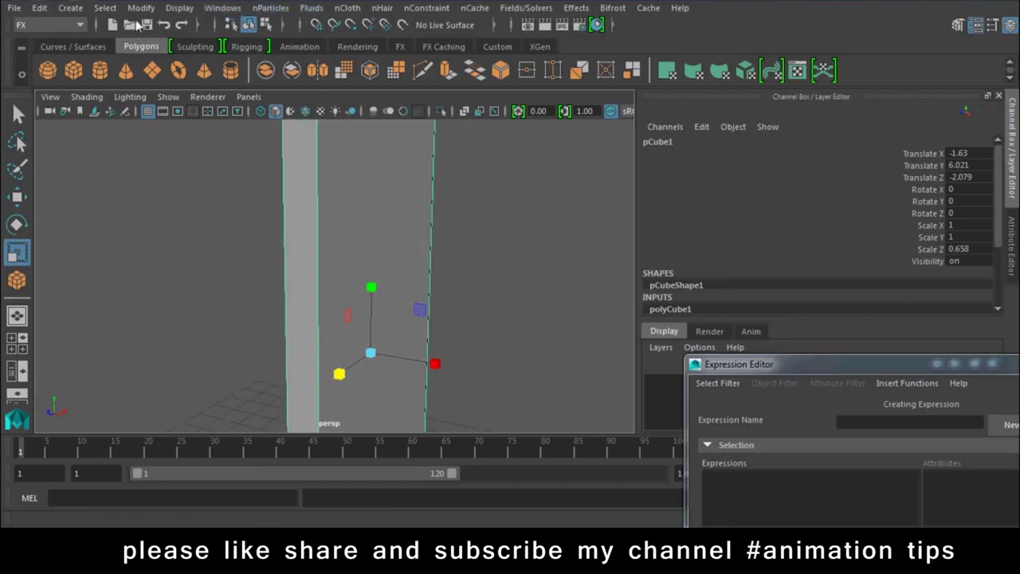
Switch to the Modeling menu set and insert two edge loops across the door
left_click(80, 26)
left_click(56, 38)
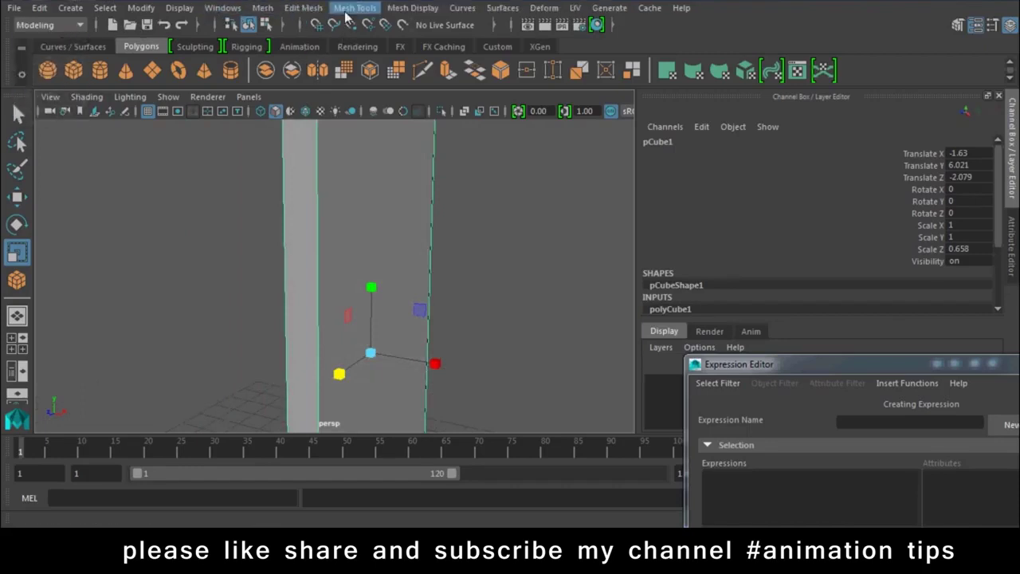
left_click(351, 8)
left_click(388, 120)
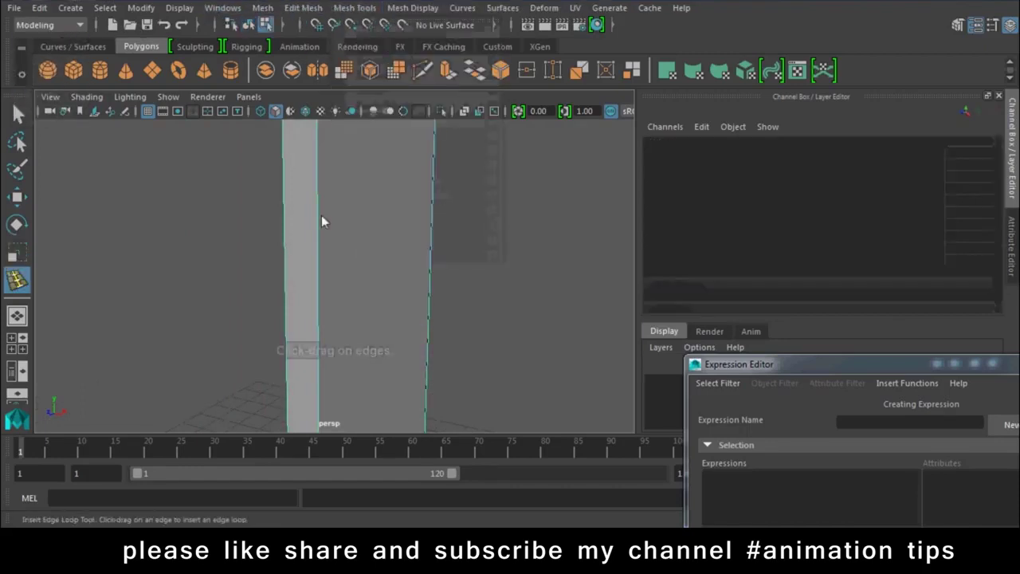
left_click(319, 259)
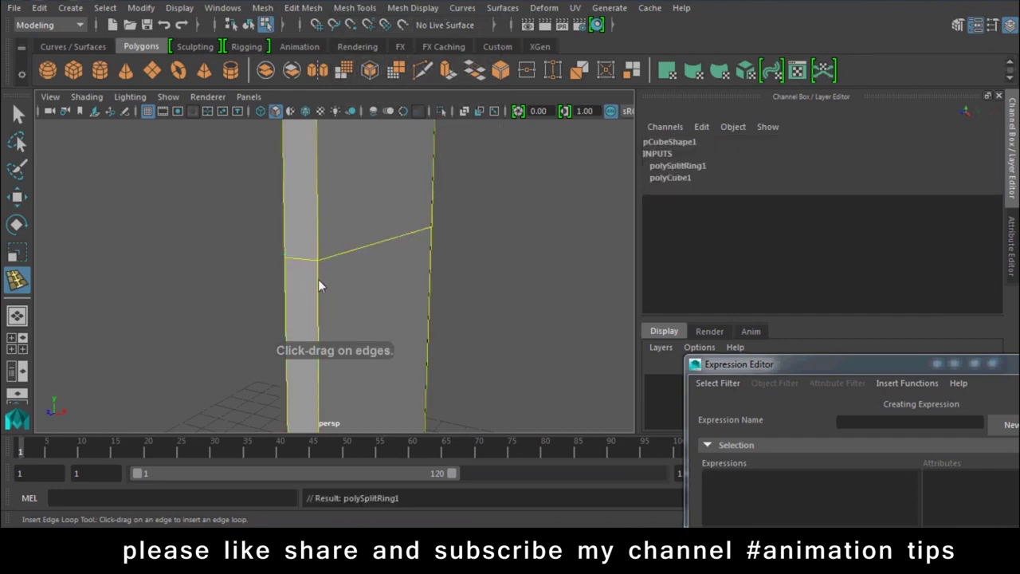
left_click(318, 295)
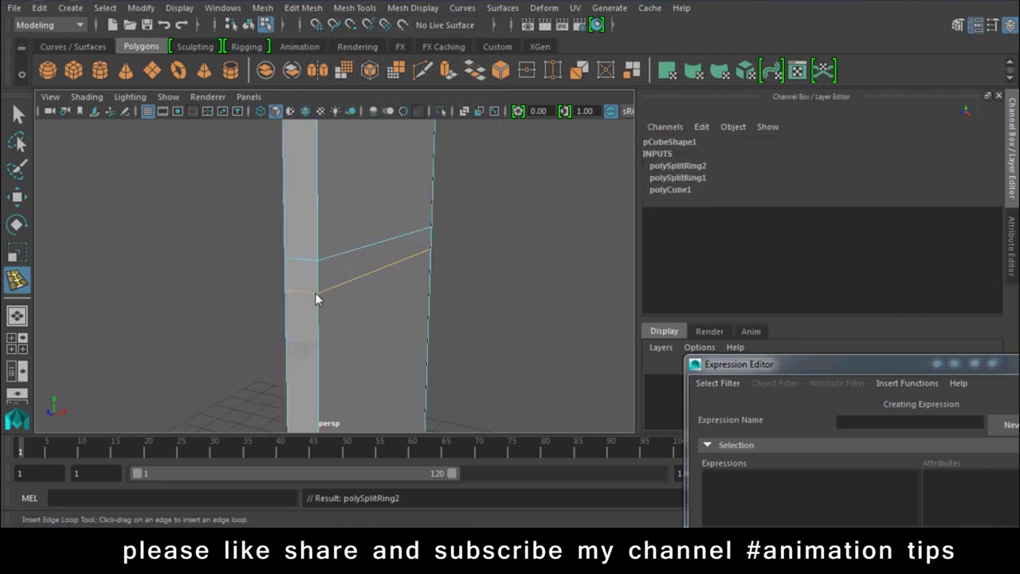
Extrude the face between the two loops twice and push it into the door
key("w")
right_click_drag(383, 160, 383, 152)
left_click(326, 284)
mouse_move(325, 284)
left_mouse_down("alt")
mouse_move(253, 334)
mouse_move(397, 307)
left_mouse_up("alt")
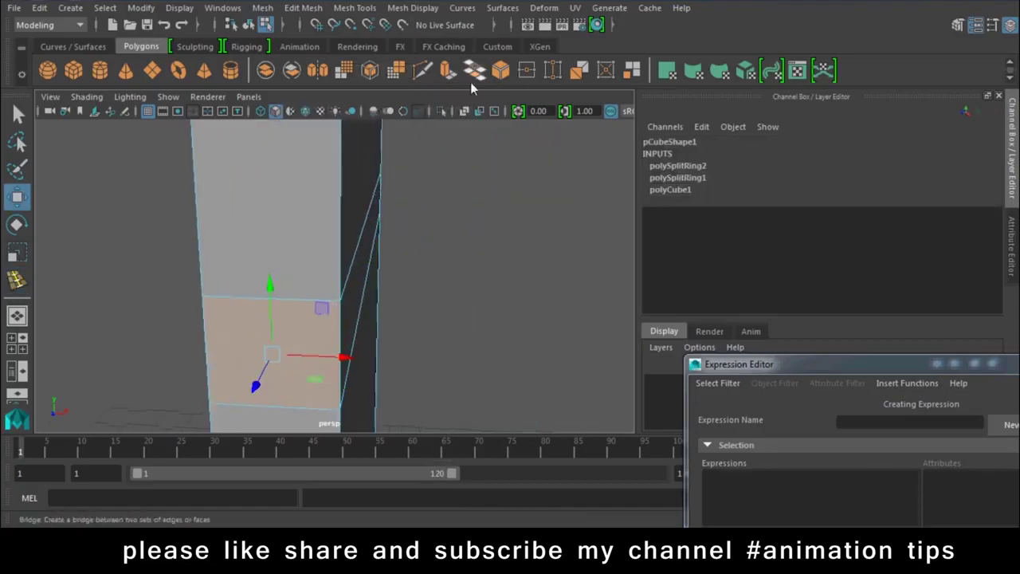
key("ctrl+e")
mouse_move(286, 425)
left_mouse_down("alt")
mouse_move(323, 318)
mouse_move(423, 317)
mouse_move(336, 350)
mouse_move(267, 343)
mouse_move(357, 331)
left_mouse_up("alt")
key("ctrl+e")
key("w")
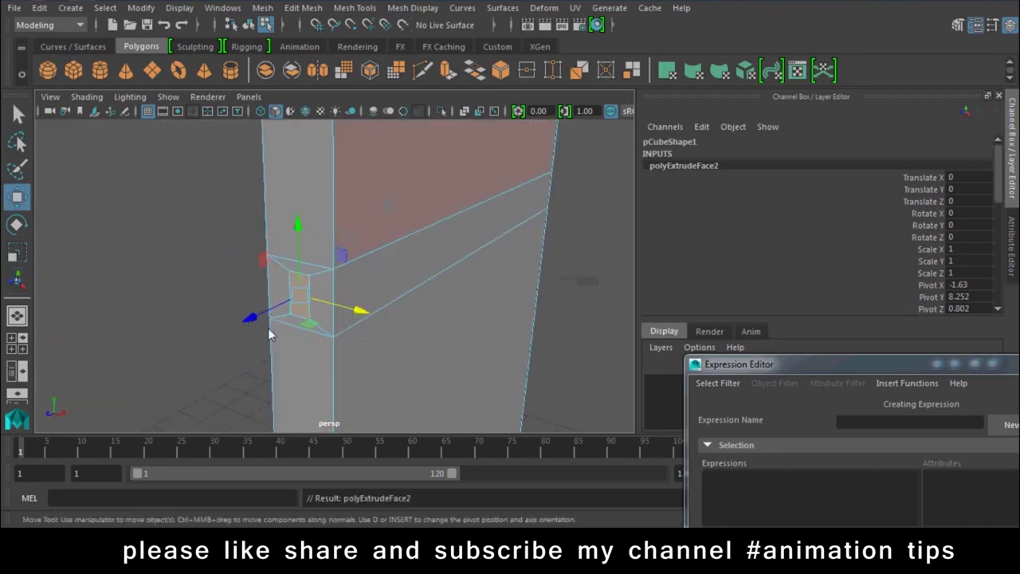
left_click_drag(252, 317, 278, 319)
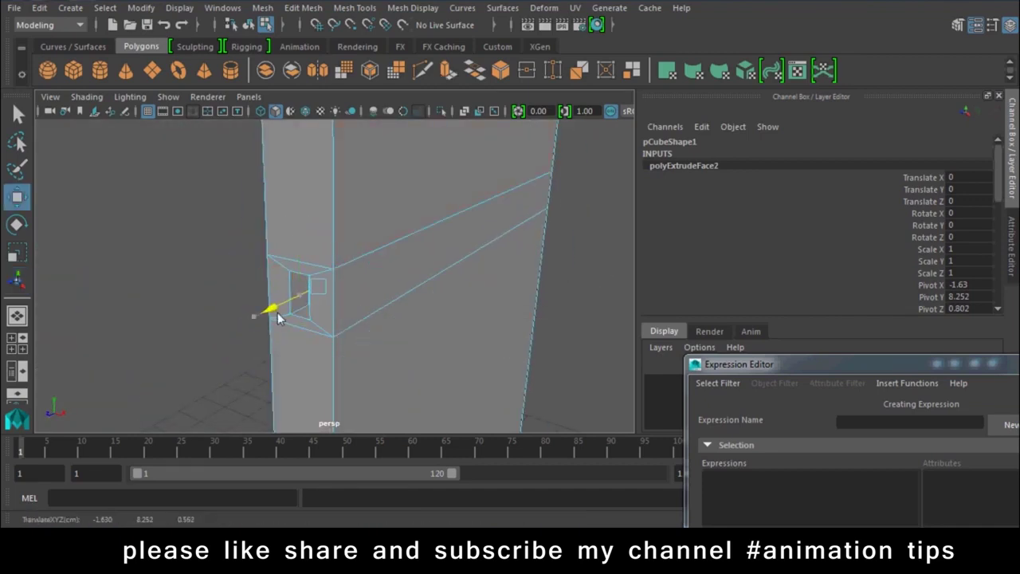
Select the door's middle ring of faces and slide it down the door
left_click(86, 351)
right_click(380, 139)
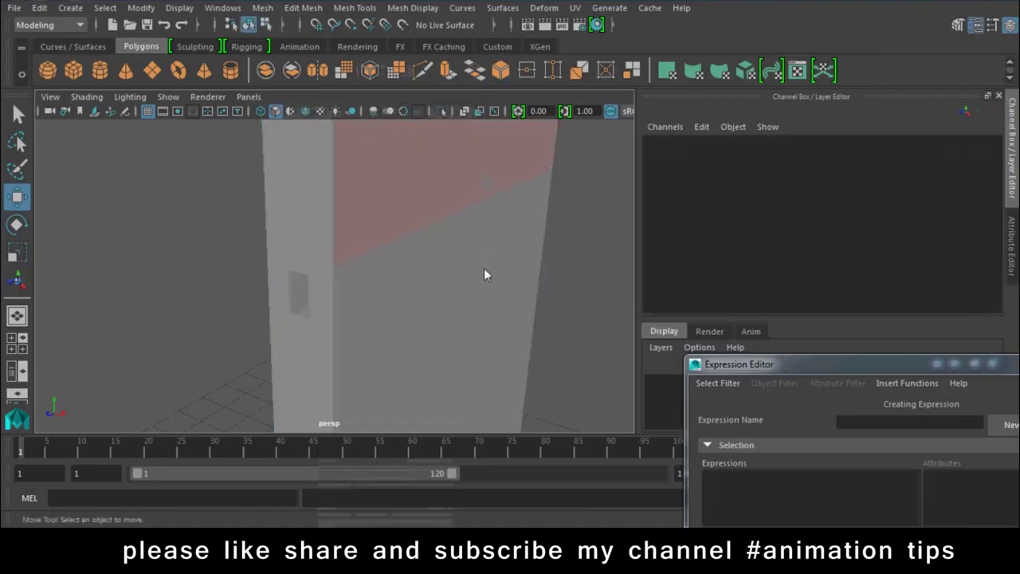
scroll(484, 275, "down", 5)
mouse_move(366, 335)
left_mouse_down("alt")
mouse_move(343, 300)
mouse_move(366, 281)
mouse_move(378, 295)
left_mouse_up("alt")
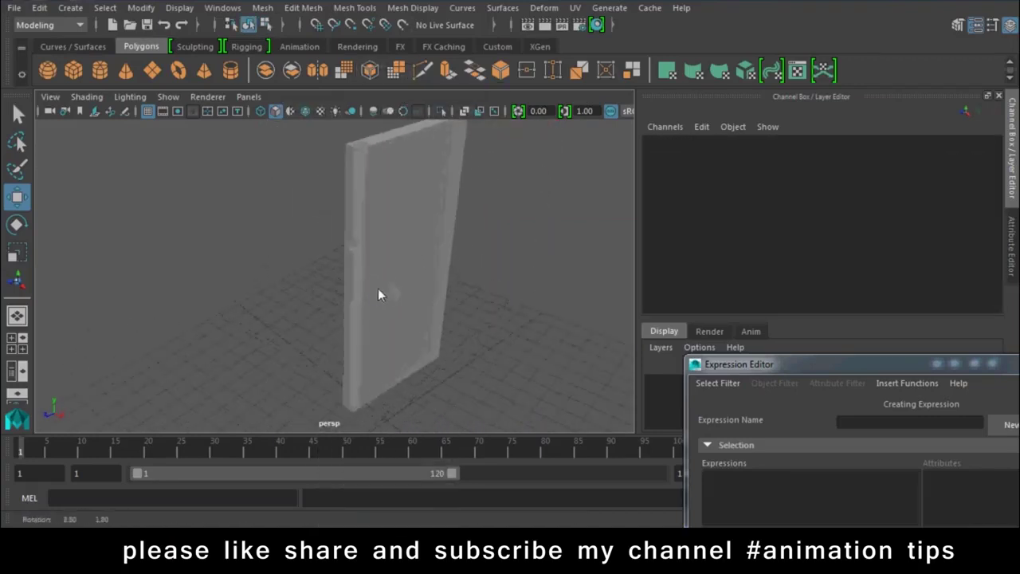
left_click(411, 228)
right_click_drag(440, 111, 392, 144)
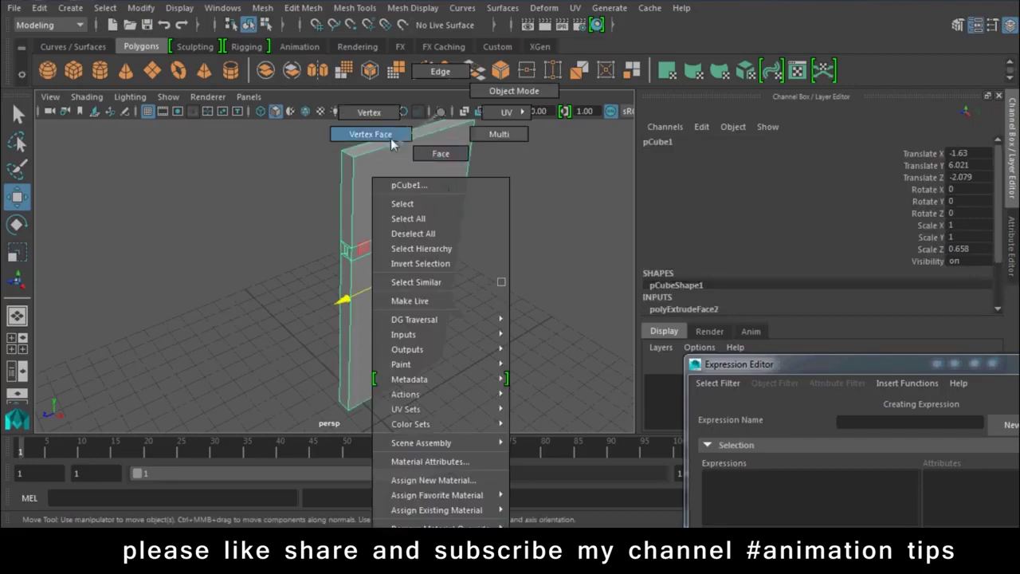
left_click_drag(342, 235, 450, 196)
left_click_drag(401, 141, 403, 192)
right_click_drag(391, 185, 389, 152)
Begin drawing the base of a new cube beside the door
left_click(555, 274)
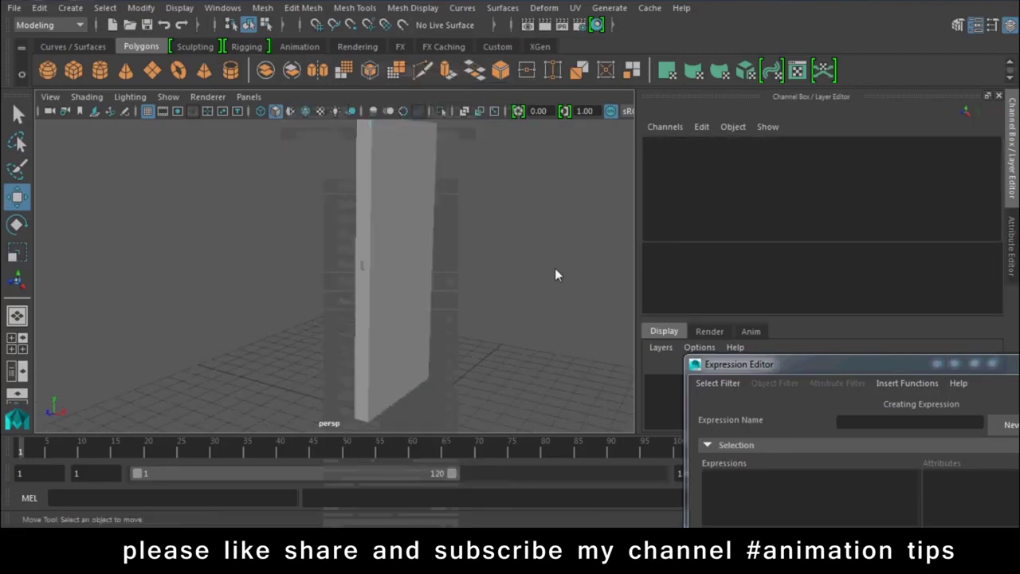
left_click_drag(556, 273, 422, 369, "alt")
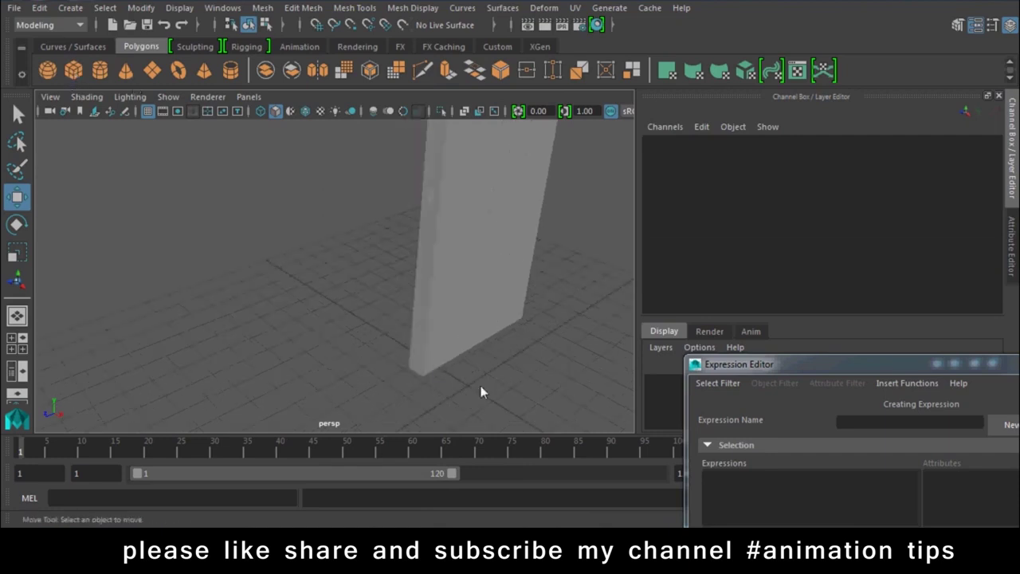
right_click_drag(481, 391, 399, 385, "shift")
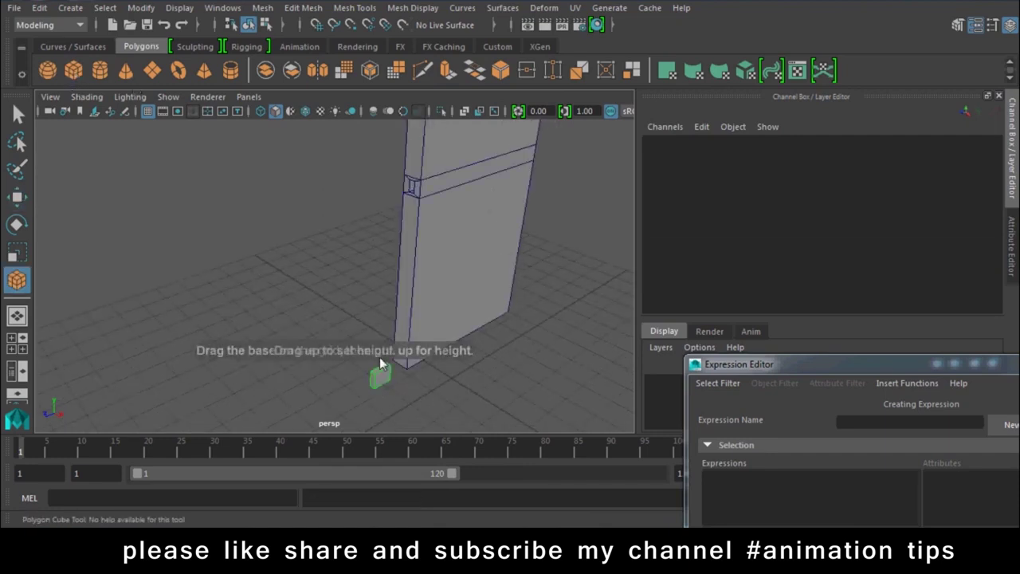
Finish the new cube's height and position it against the door edge
left_click(380, 363)
mouse_move(384, 323)
left_mouse_down()
mouse_move(422, 150)
mouse_move(225, 374)
left_mouse_up()
key("f")
mouse_move(225, 328)
left_mouse_down()
mouse_move(435, 287)
mouse_move(405, 298)
mouse_move(519, 291)
left_mouse_up()
mouse_move(398, 253)
left_mouse_down()
mouse_move(356, 255)
mouse_move(365, 253)
mouse_move(315, 312)
mouse_move(416, 297)
left_mouse_up()
right_click_drag(387, 139, 388, 146)
Shorten the cube by lowering its top faces and raising its bottom face
left_click(379, 183)
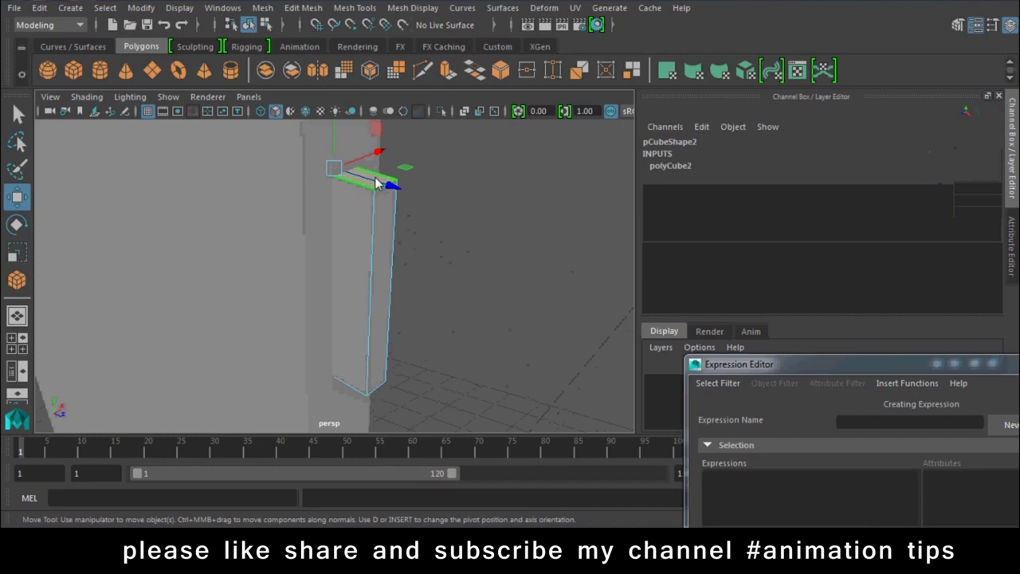
left_click_drag(334, 254, 328, 279)
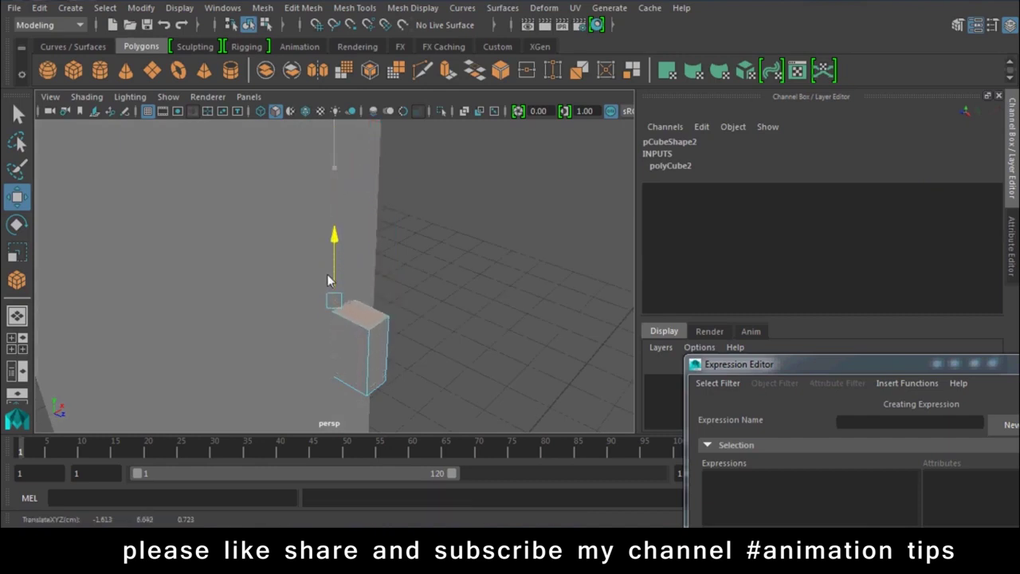
right_click_drag(327, 275, 360, 253, "alt")
left_click_drag(360, 254, 393, 280, "alt")
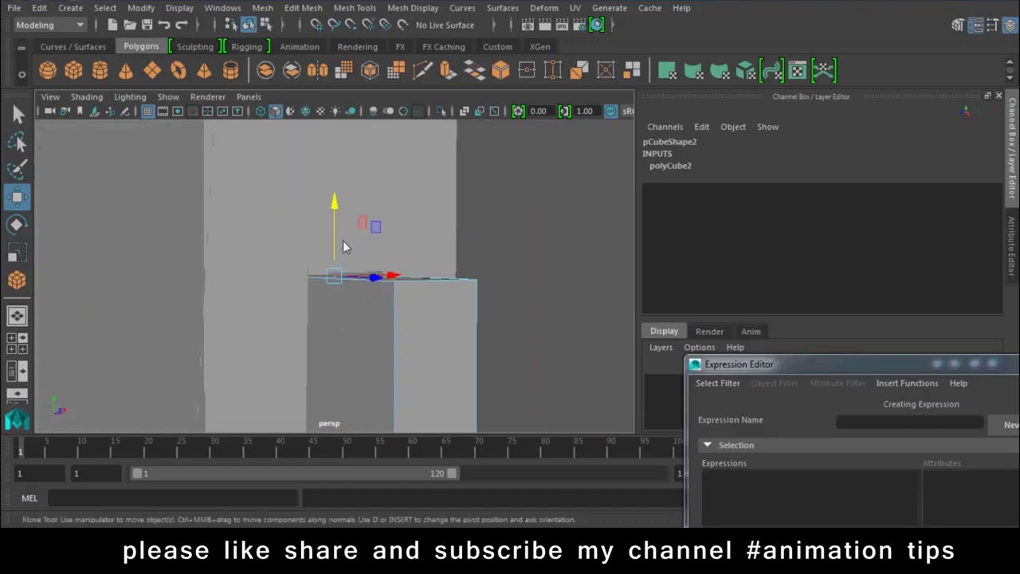
left_click(383, 305)
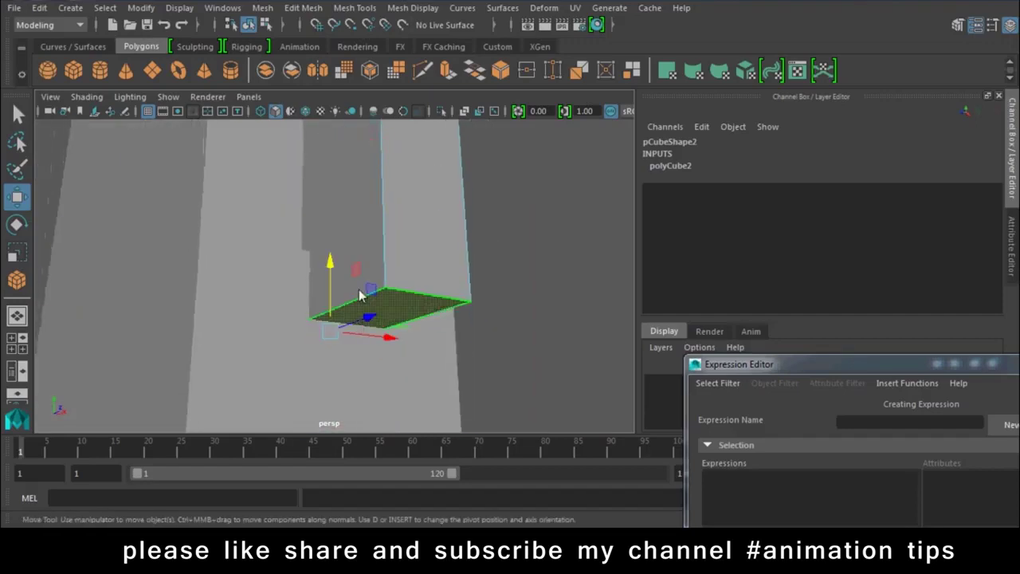
mouse_move(330, 253)
left_mouse_down()
mouse_move(329, 209)
mouse_move(348, 254)
mouse_move(320, 243)
left_mouse_up()
Narrow the cube by pulling its side faces inward into a thin box
left_click(365, 209)
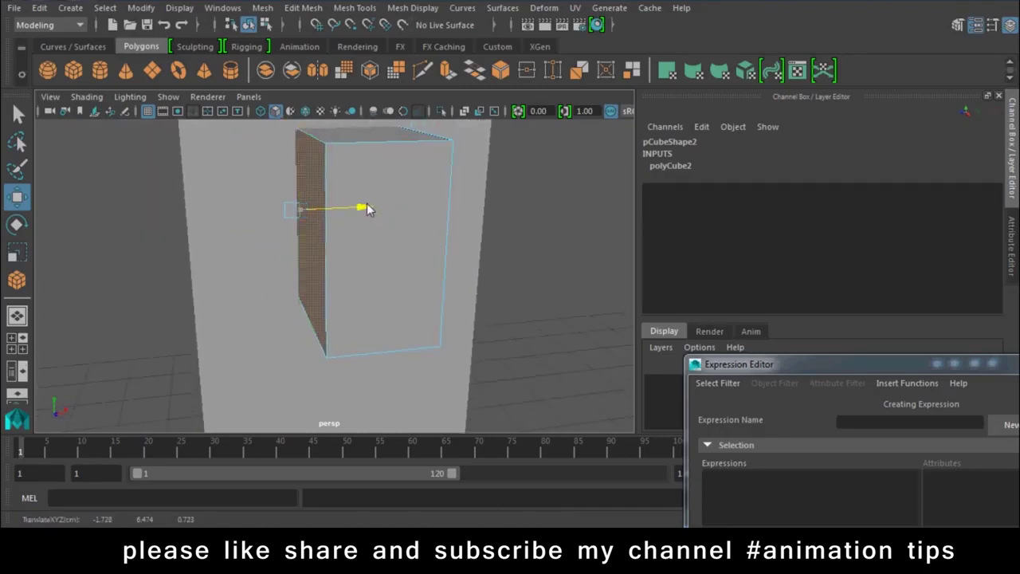
left_click_drag(419, 222, 381, 191, "alt")
left_click_drag(453, 217, 456, 220)
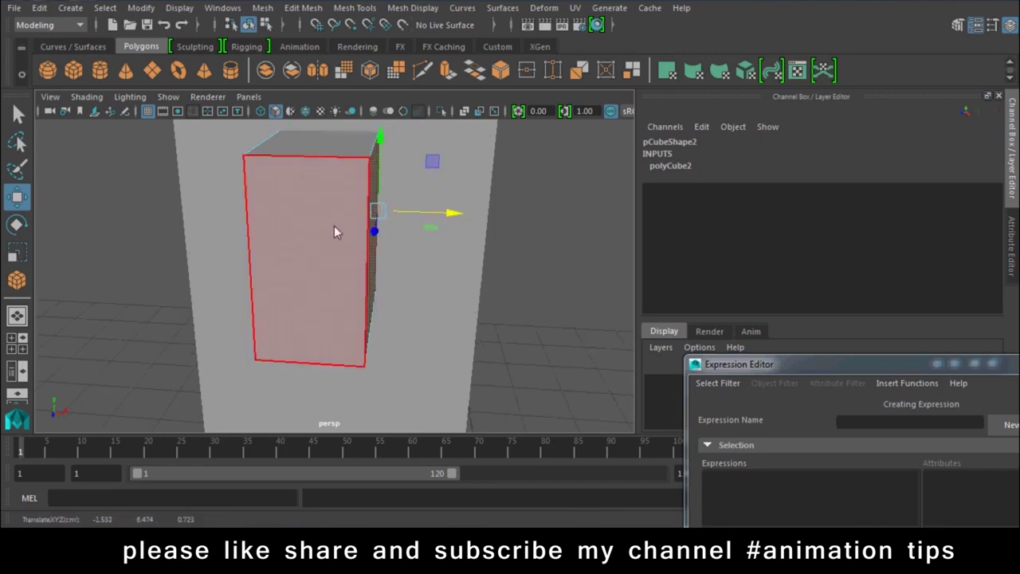
left_click_drag(334, 231, 299, 313, "alt")
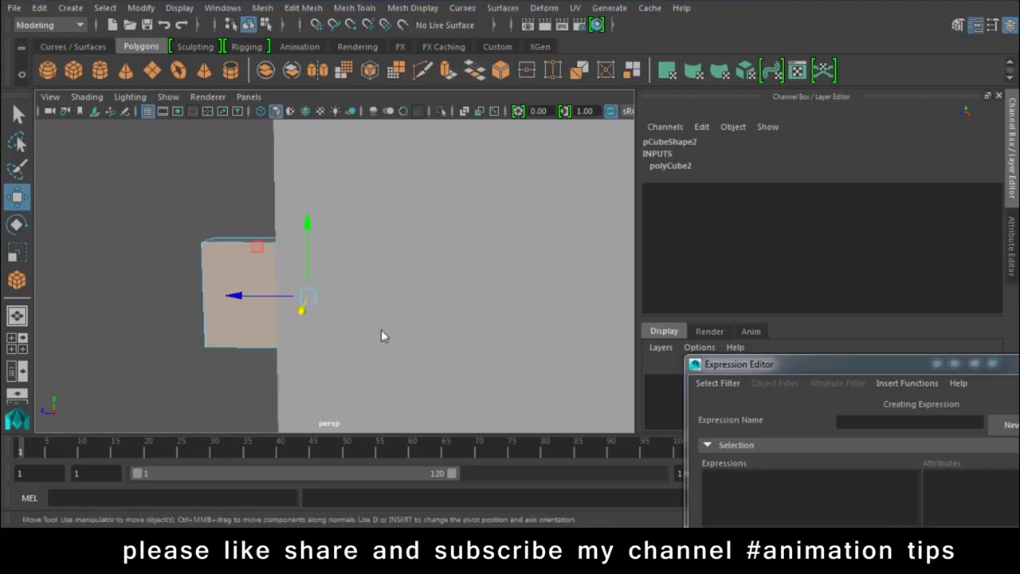
key("4")
left_click_drag(351, 292, 291, 298)
key("5")
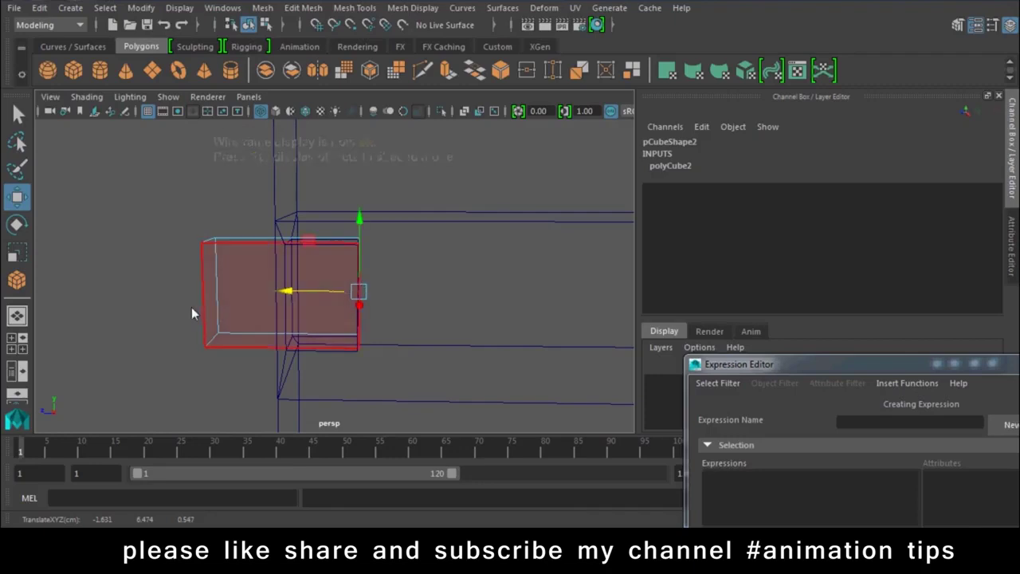
Try sliding the small cube toward the door slot, then undo the move
right_click(236, 261)
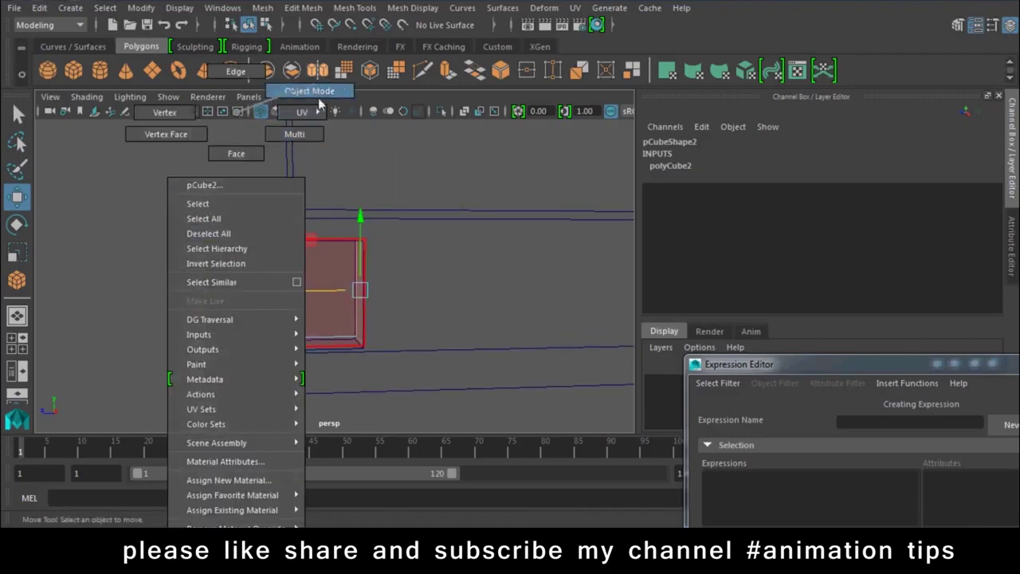
right_click_drag(271, 202, 309, 90)
left_click(206, 262)
left_click_drag(244, 192, 317, 199)
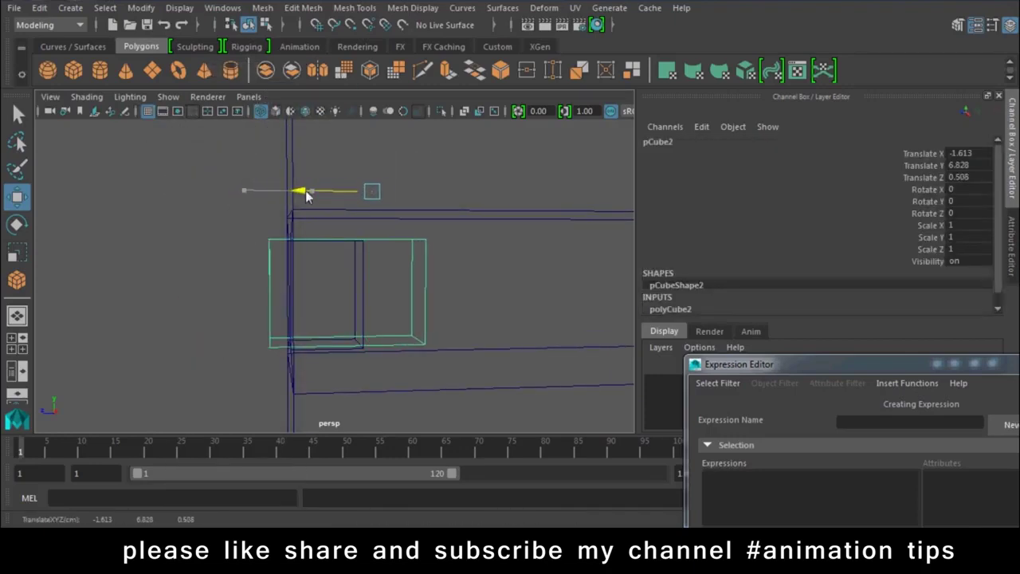
key("6")
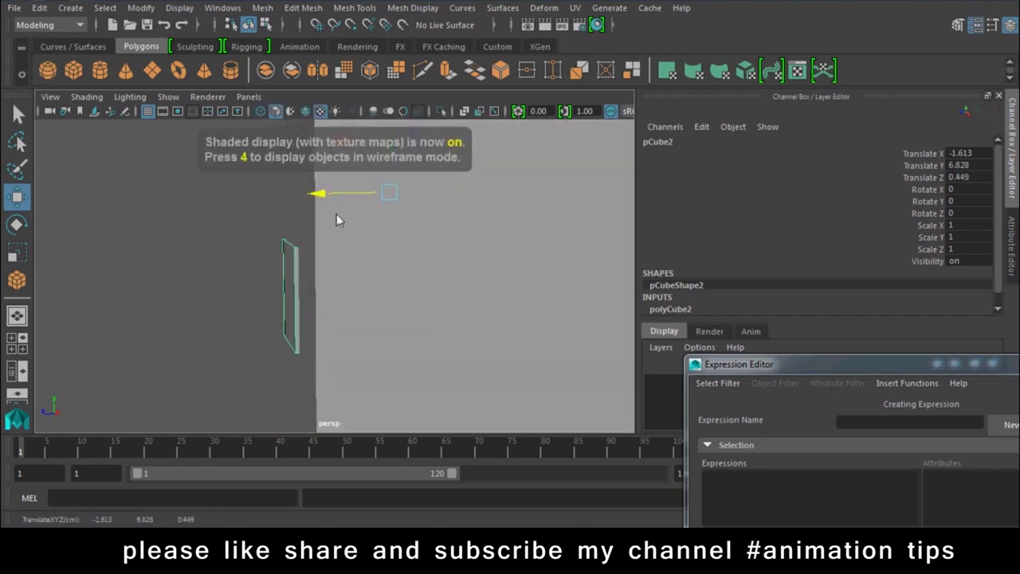
key("ctrl+z")
mouse_move(250, 228)
left_mouse_down("alt")
mouse_move(361, 327)
mouse_move(351, 316)
left_mouse_up("alt")
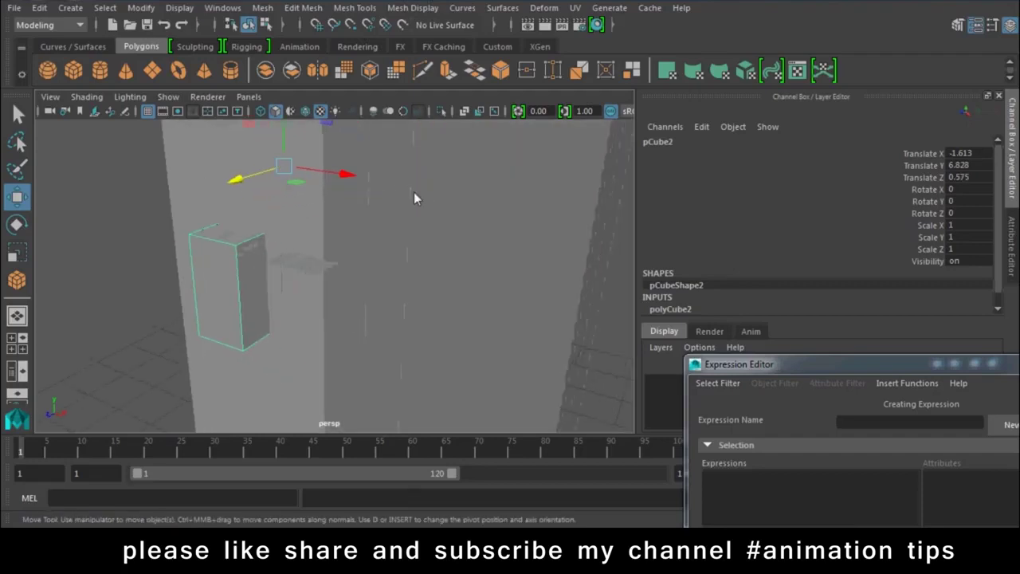
Duplicate the small cube, move the copy sideways, then delete it
key("ctrl+d")
mouse_move(342, 177)
left_mouse_down()
mouse_move(533, 229)
mouse_move(481, 219)
mouse_move(322, 278)
mouse_move(338, 258)
mouse_move(372, 276)
mouse_move(385, 310)
left_mouse_up()
key("Delete")
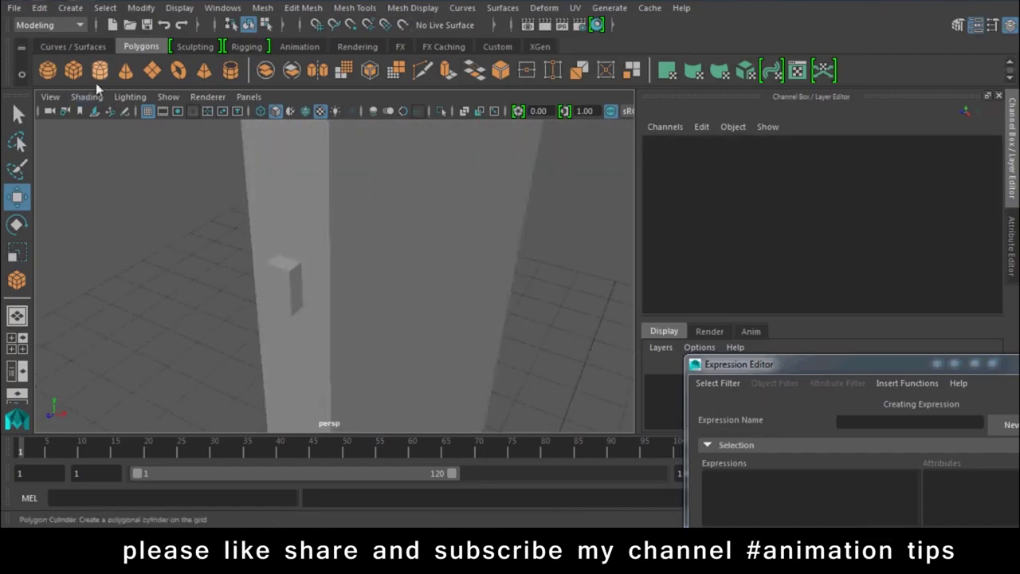
Place a small polygon sphere from the side view, then return to perspective
left_click(43, 70)
key("space")
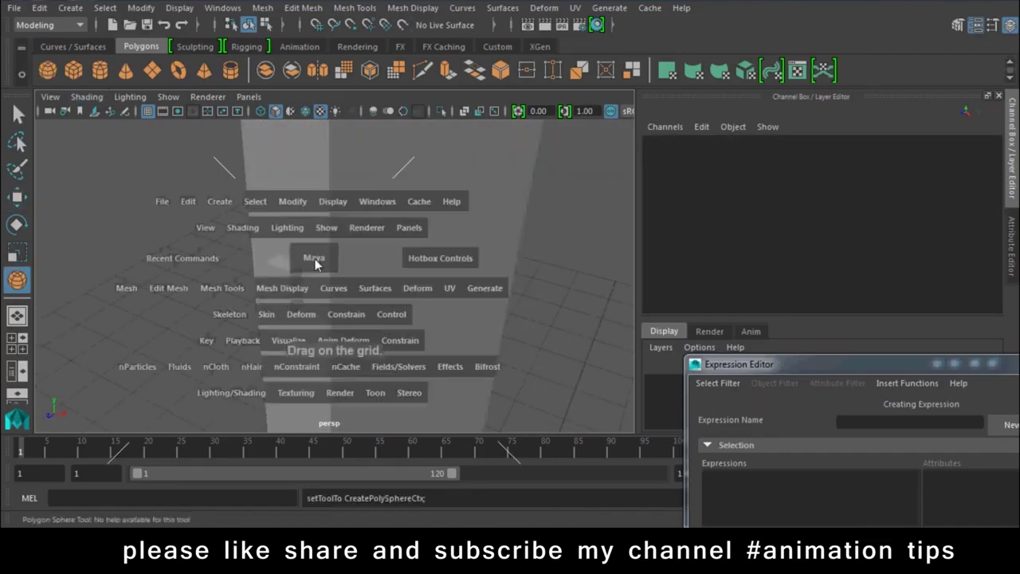
left_click_drag(314, 262, 309, 296)
key("space")
left_click_drag(325, 237, 355, 239)
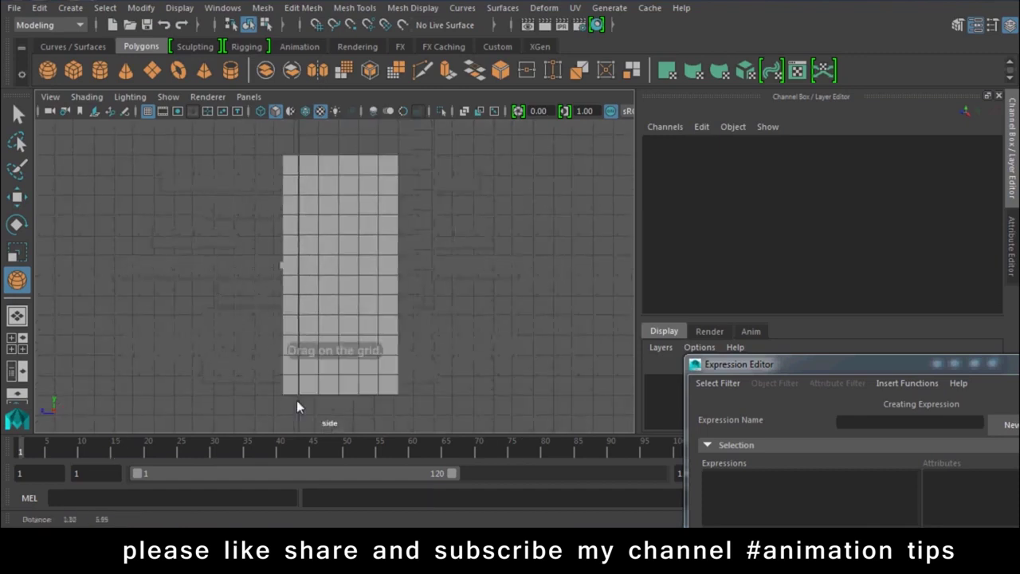
left_click(239, 307)
key("w")
key("space")
mouse_move(273, 313)
left_mouse_down()
mouse_move(296, 364)
mouse_move(230, 276)
mouse_move(317, 415)
mouse_move(383, 259)
left_mouse_up()
Move the sphere beside the door and extrude its door-facing face into a stem
mouse_move(473, 245)
left_mouse_down()
mouse_move(413, 212)
mouse_move(405, 278)
mouse_move(323, 234)
mouse_move(407, 285)
mouse_move(323, 317)
mouse_move(348, 396)
left_mouse_up()
key("f")
right_click(279, 204)
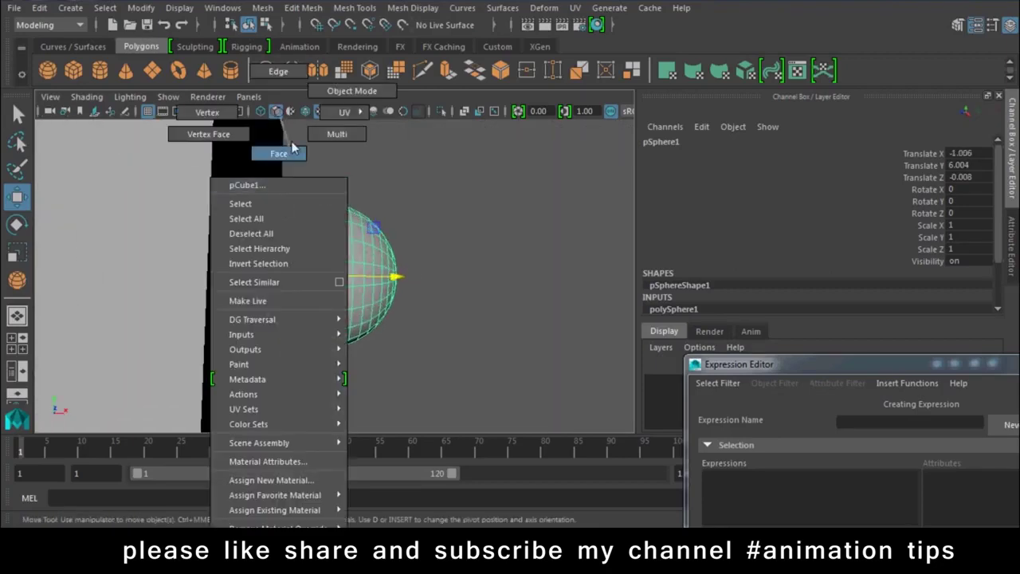
left_click_drag(279, 203, 310, 215, "alt")
right_click_drag(293, 233, 296, 152)
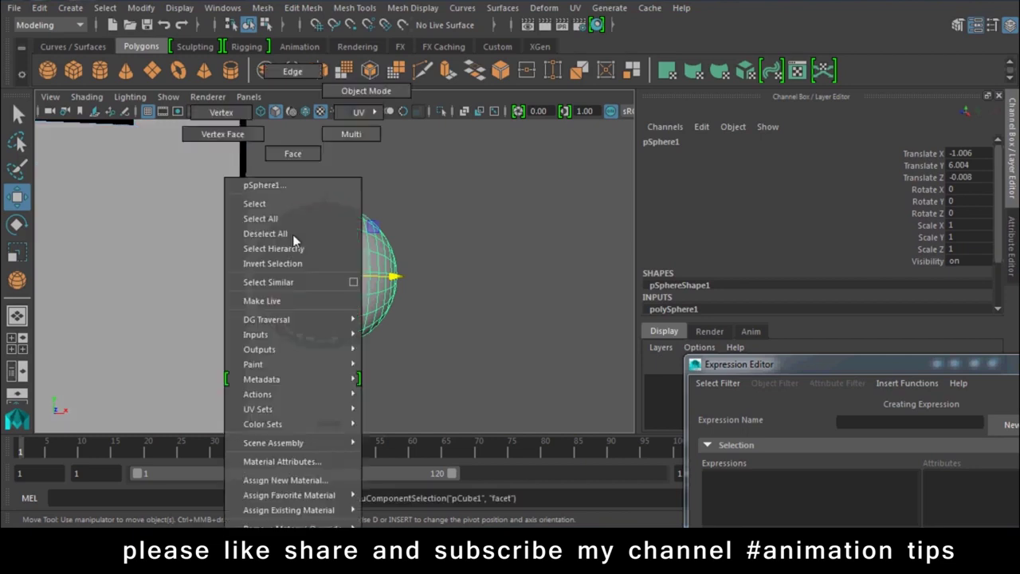
mouse_move(257, 371)
left_mouse_down()
mouse_move(108, 278)
mouse_move(105, 305)
left_mouse_up()
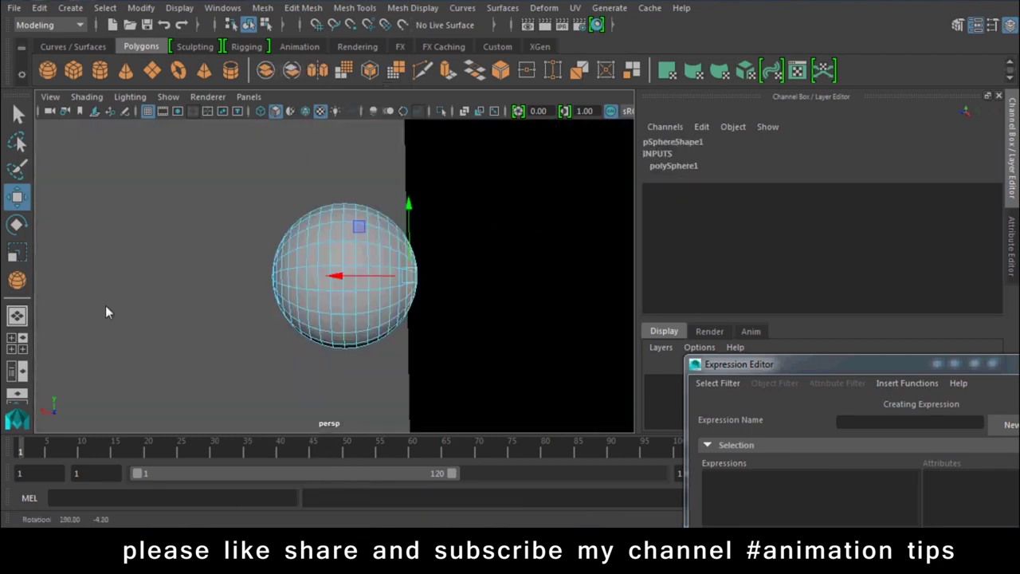
left_click(444, 72)
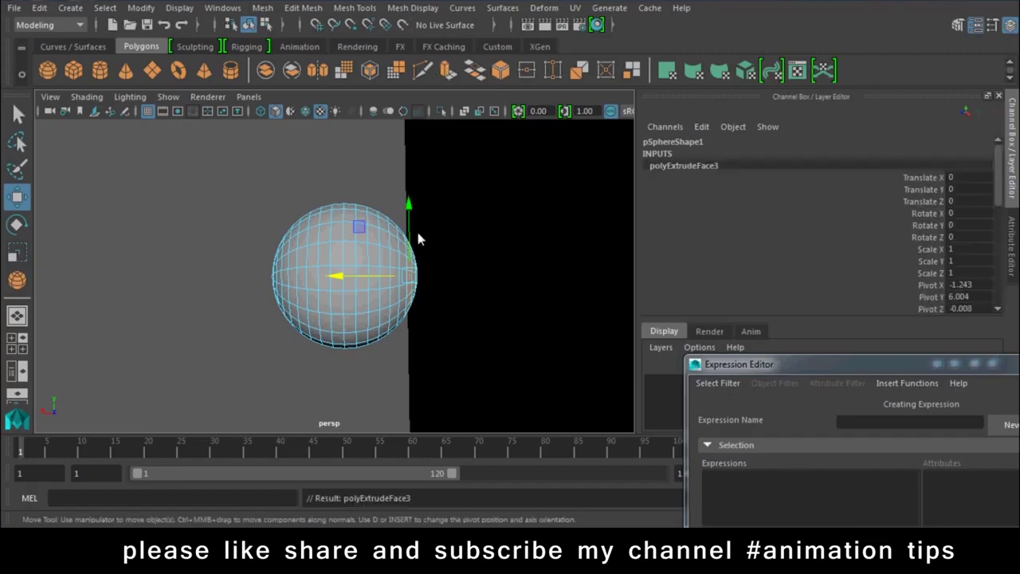
left_click_drag(342, 291, 412, 278)
key("r")
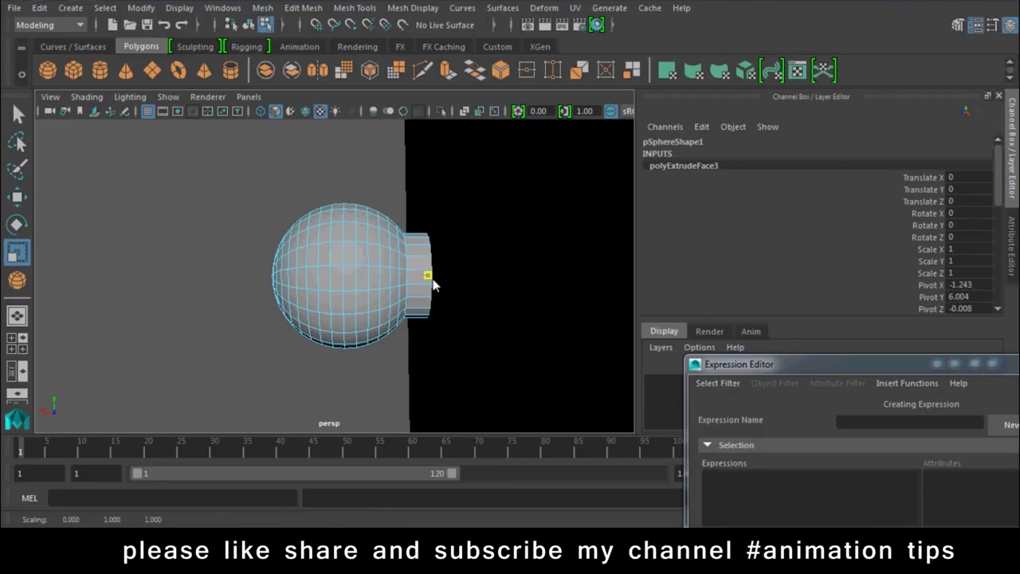
key("q")
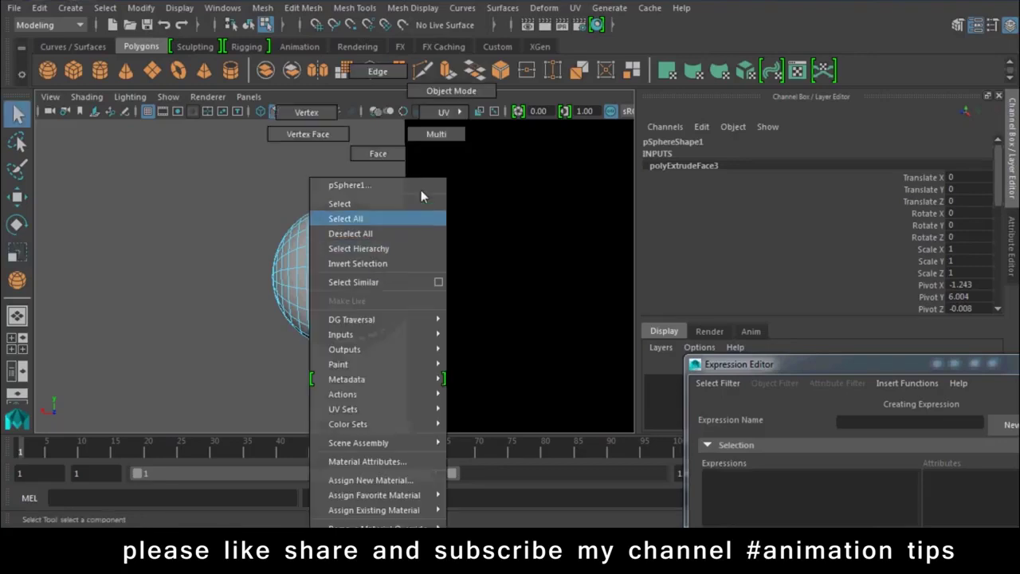
Raise the sphere knob slightly after testing and undoing a rotation
right_click_drag(379, 279, 434, 130)
mouse_move(332, 318)
left_mouse_down("alt")
mouse_move(426, 379)
mouse_move(524, 361)
mouse_move(450, 247)
left_mouse_up("alt")
key("e")
left_click_drag(313, 248, 331, 225)
key("ctrl+z")
key("ctrl+z")
key("ctrl+z")
key("w")
left_click_drag(319, 271, 321, 207)
left_click(182, 269)
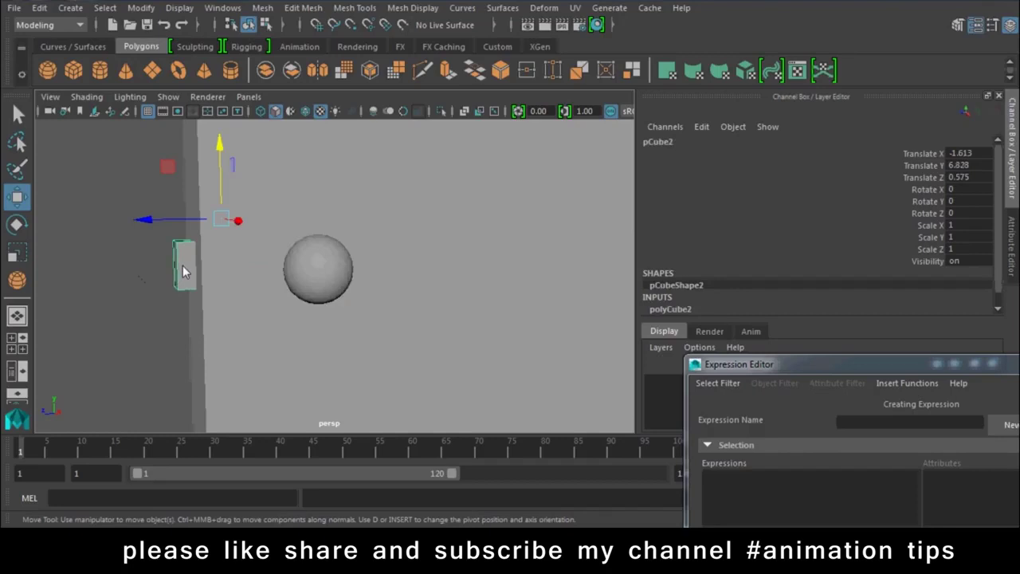
Test-turn the sphere knob about X, then undo the rotation
left_click(314, 258)
mouse_move(298, 333)
right_mouse_down("alt")
mouse_move(321, 331)
mouse_move(330, 185)
right_mouse_up("alt")
key("e")
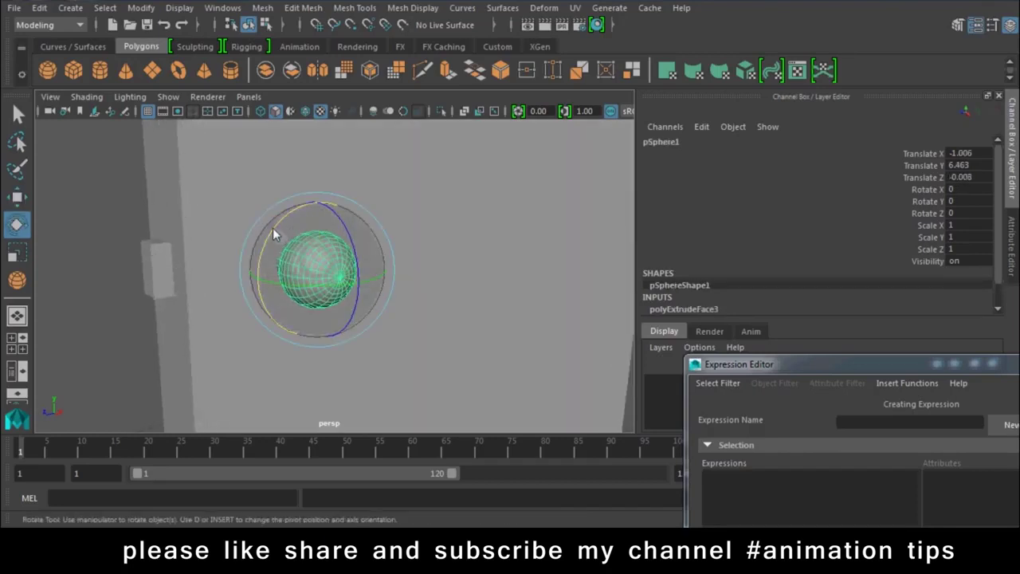
left_click_drag(272, 228, 356, 192)
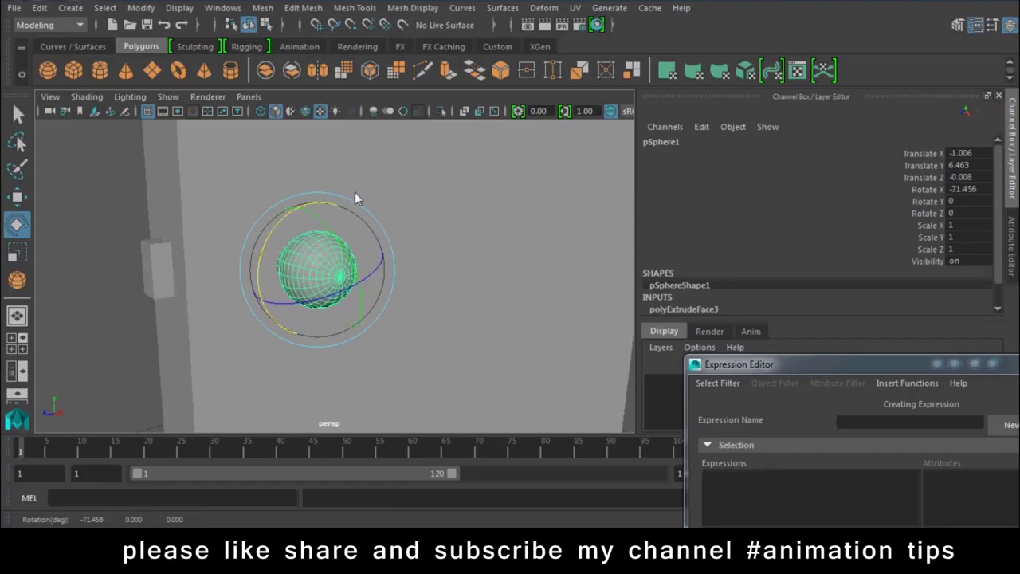
key("ctrl+z")
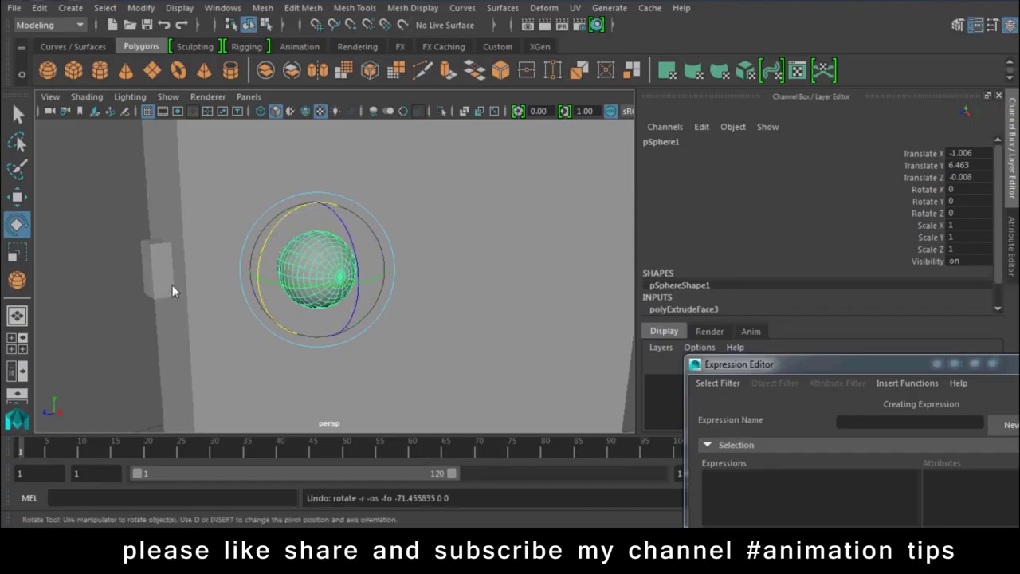
Slide the thin latch box slightly along Z
left_click(172, 284)
left_click(132, 290)
left_click(155, 269)
key("w")
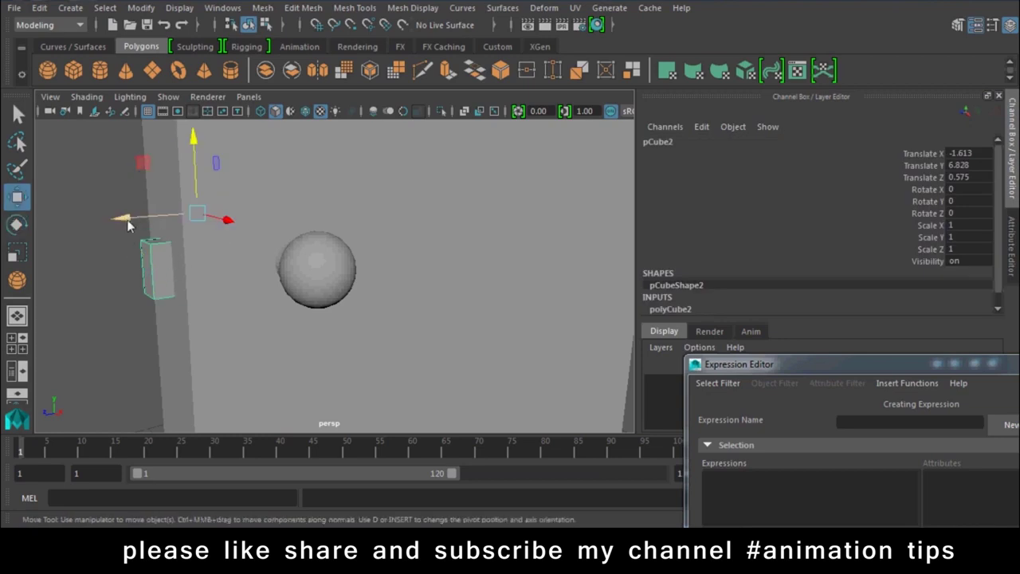
left_click_drag(127, 226, 145, 225)
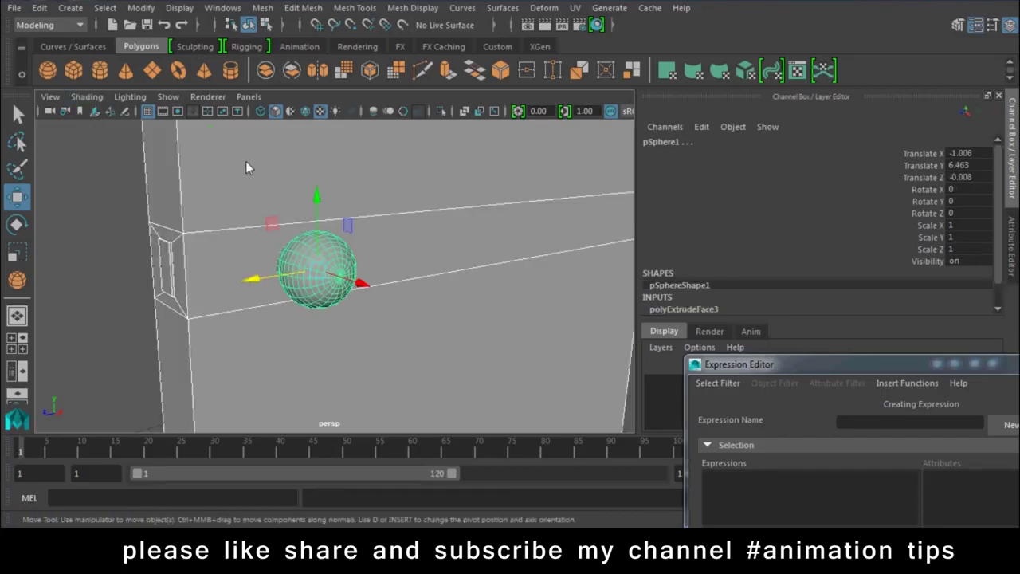
Freeze the sphere's transformations so its translate values read zero
left_click(141, 7)
left_click(162, 75)
left_click(162, 76)
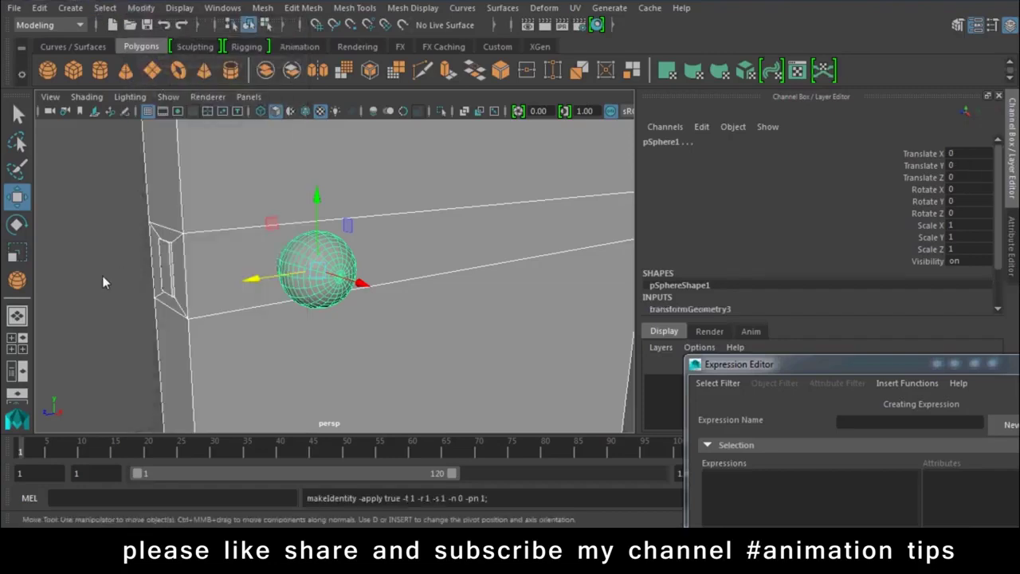
Enable pSphere1's Rot Limit Y min -45 and max 45, then test-rotate and undo
left_click(1014, 227)
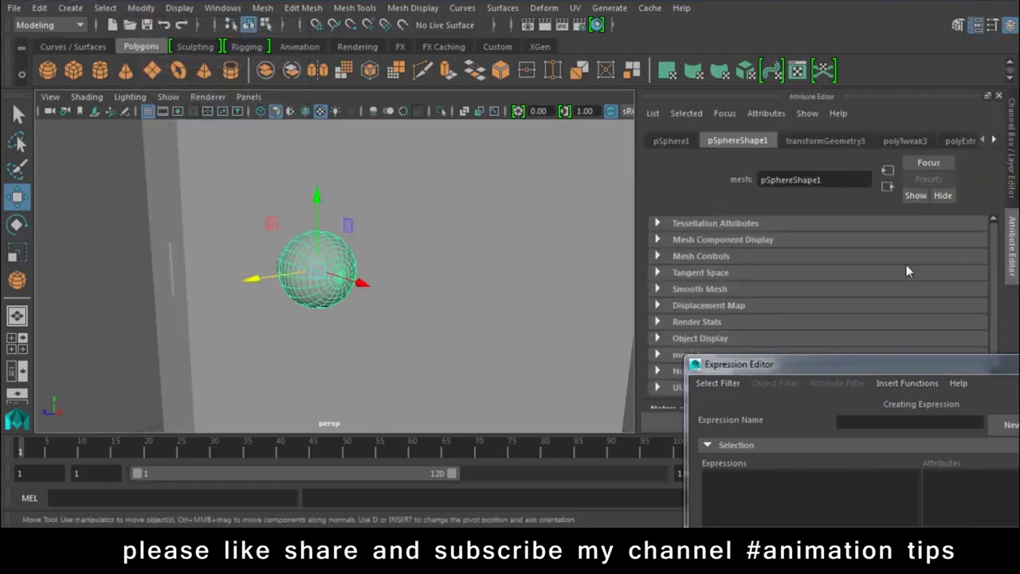
left_click_drag(837, 371, 855, 463)
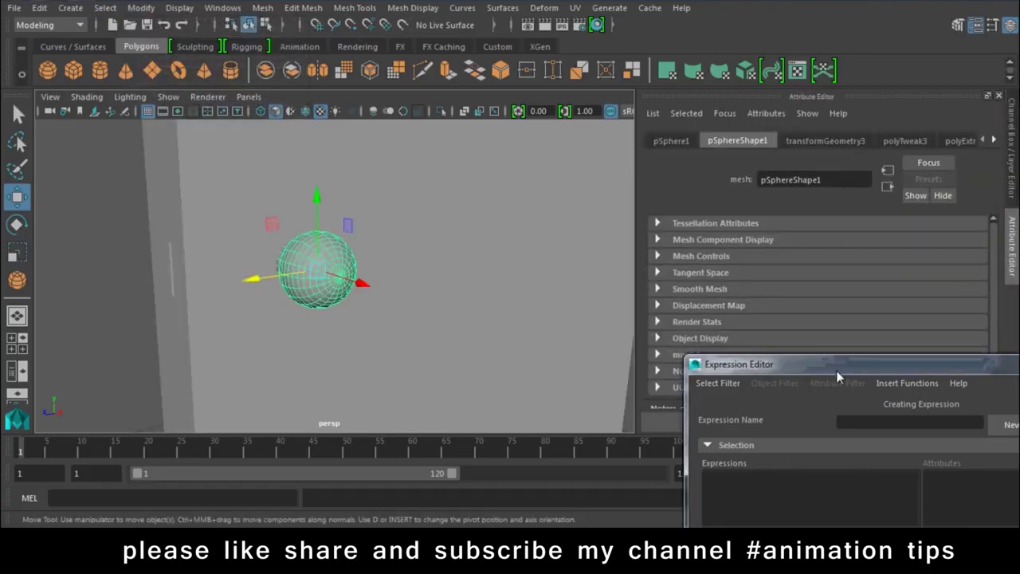
left_click(678, 139)
scroll(770, 288, "down", 2)
left_click(683, 306)
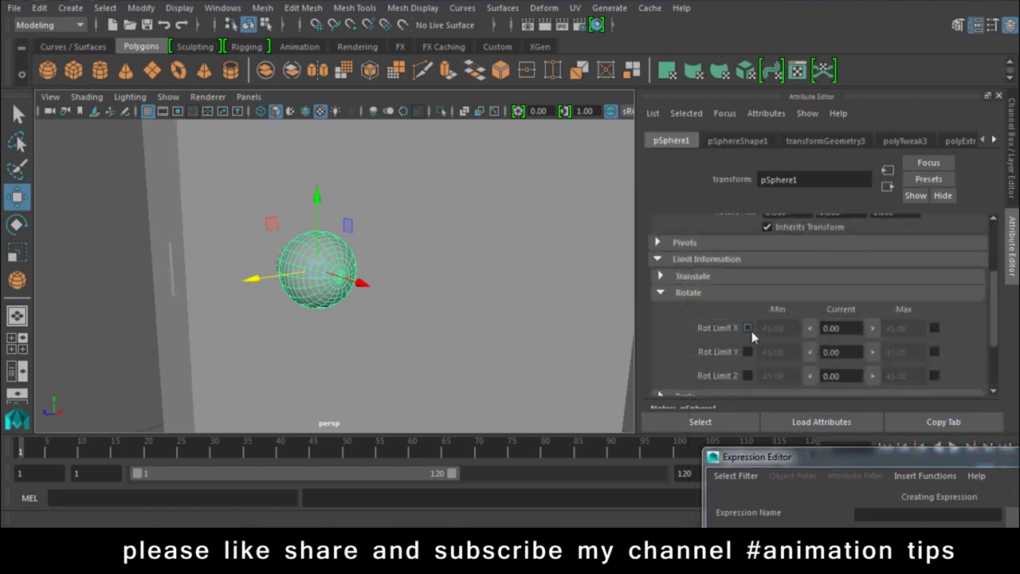
left_click(750, 351)
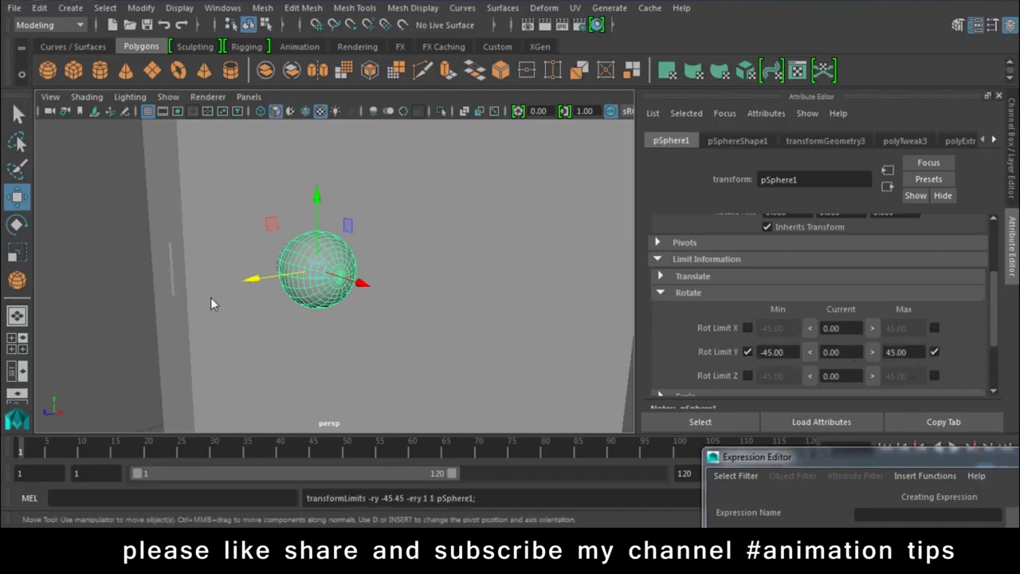
key("e")
mouse_move(280, 228)
left_mouse_down()
mouse_move(292, 236)
mouse_move(294, 369)
left_mouse_up()
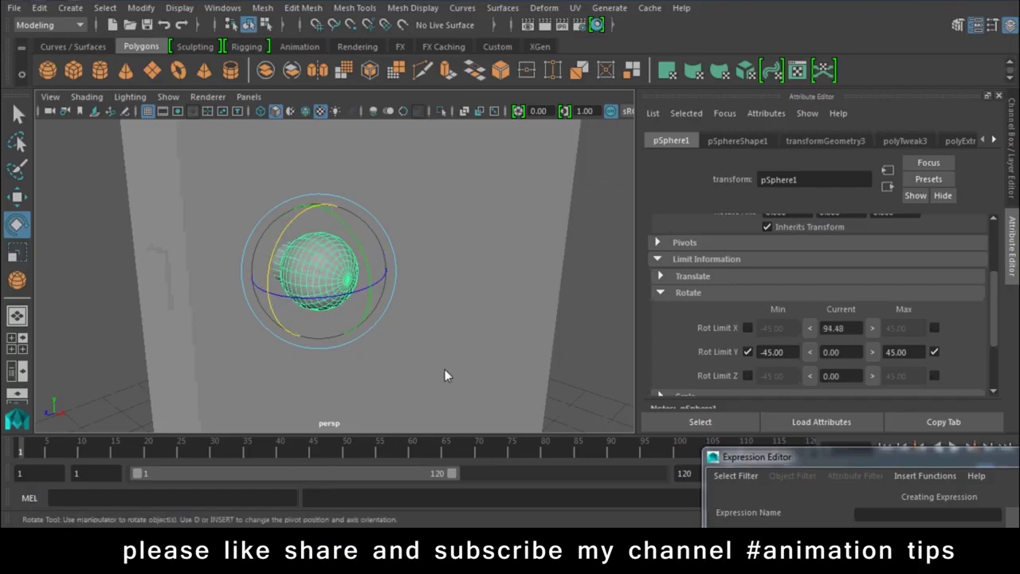
key("ctrl+z")
mouse_move(325, 368)
left_mouse_down("alt")
mouse_move(259, 315)
mouse_move(454, 303)
left_mouse_up("alt")
Rename pSphere1 to lock and pCube2 to box
left_click(1011, 131)
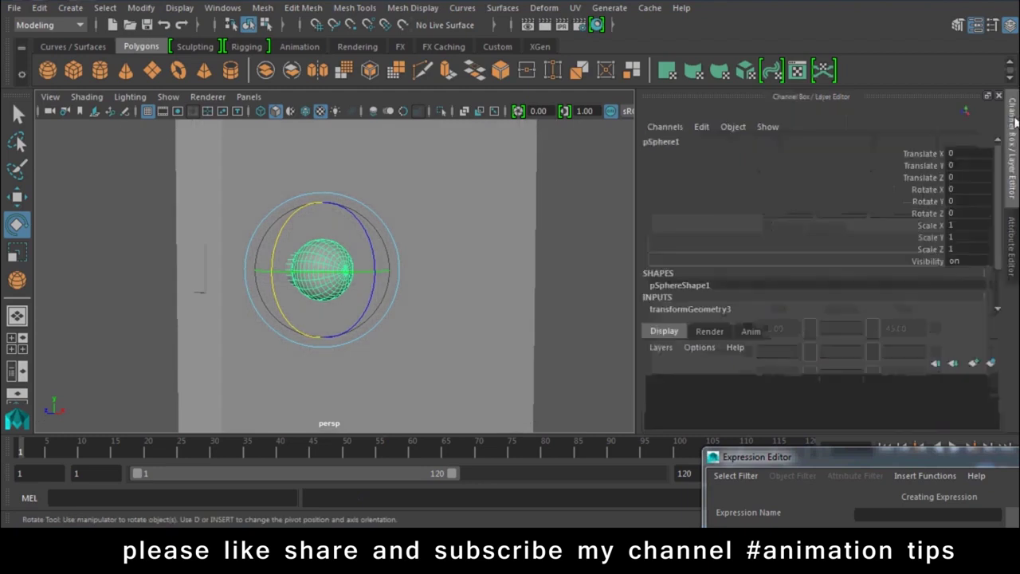
type("lock")
key("Return")
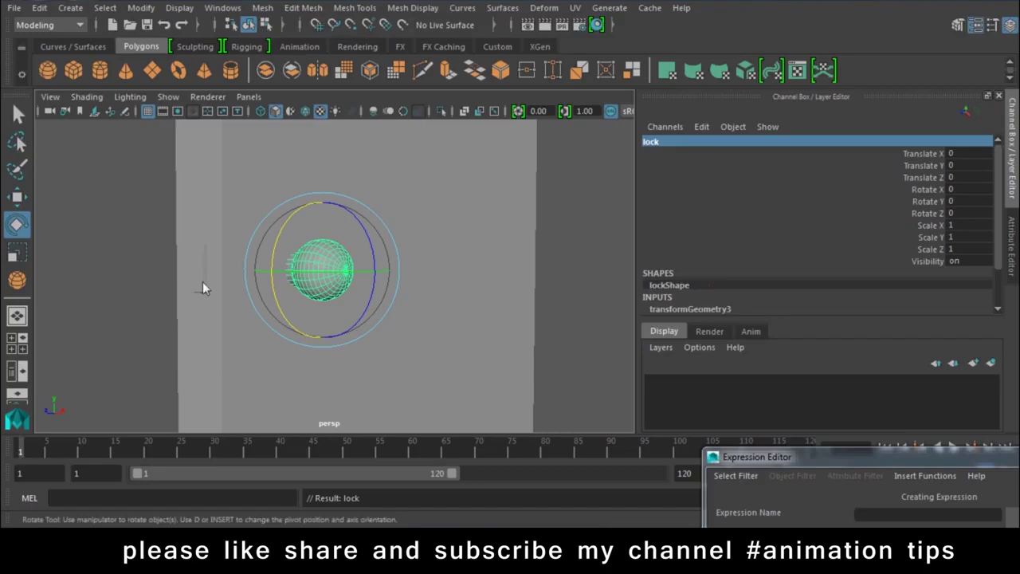
left_click(203, 284)
left_click(192, 277)
left_click(732, 128)
double_click(681, 141)
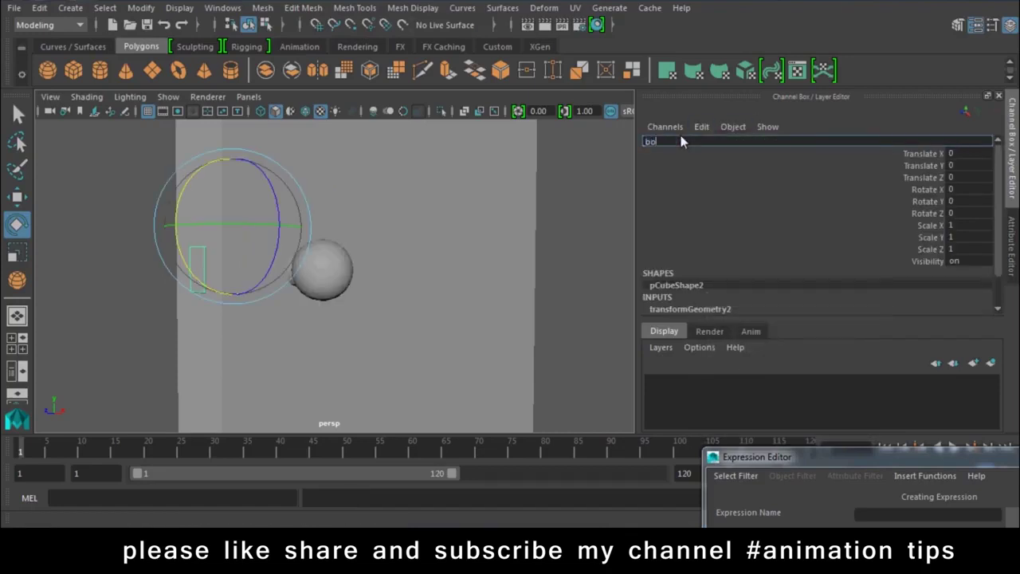
type("x")
key("Return")
Center the pivot of the lock sphere
mouse_move(403, 252)
left_mouse_down("alt")
mouse_move(355, 269)
mouse_move(341, 301)
left_mouse_up("alt")
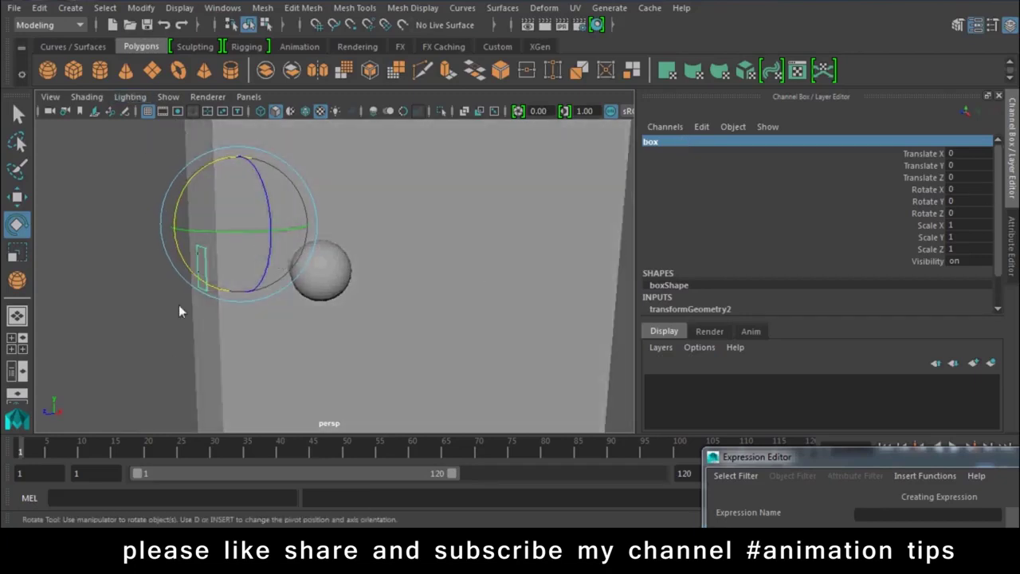
left_click(326, 275)
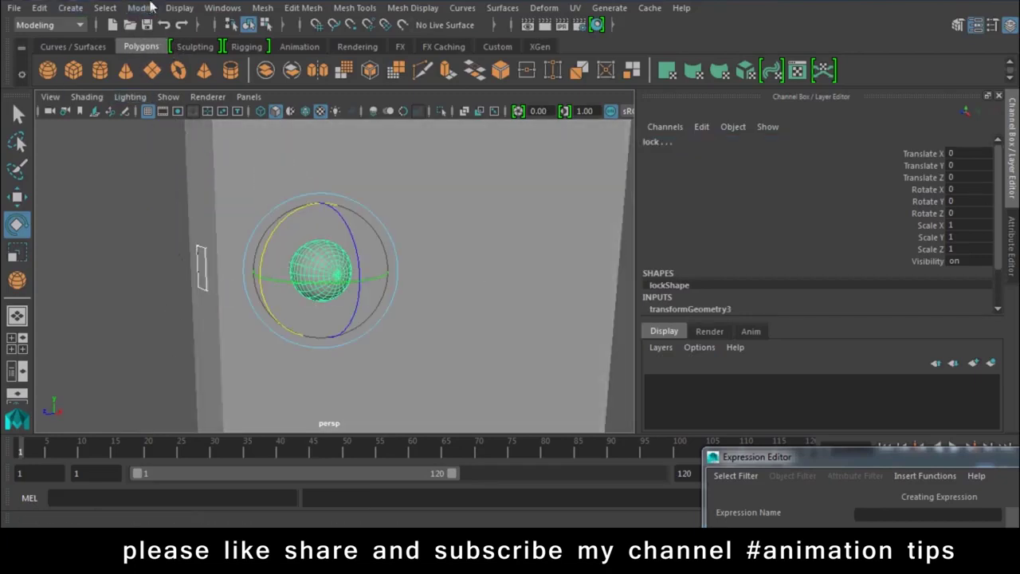
left_click(141, 8)
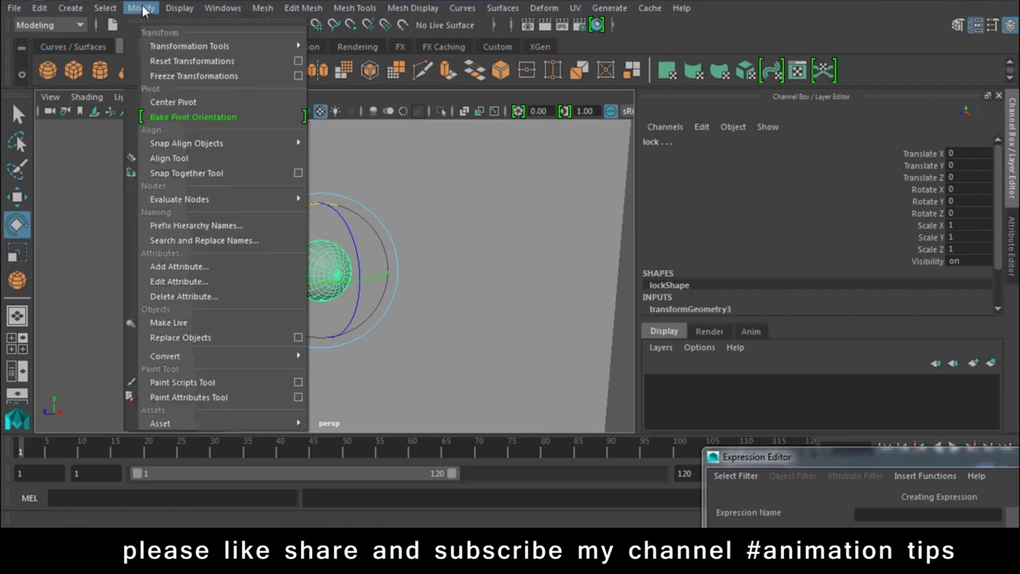
left_click(221, 103)
Slide the box along Z to 0.265, then revert it to its earlier position
left_click(179, 320)
left_click(200, 281)
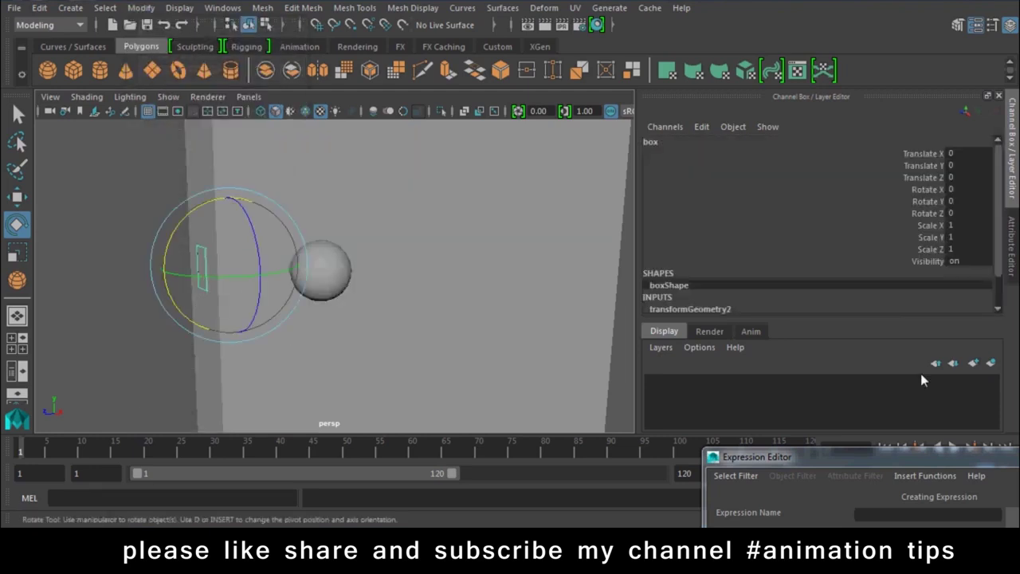
key("w")
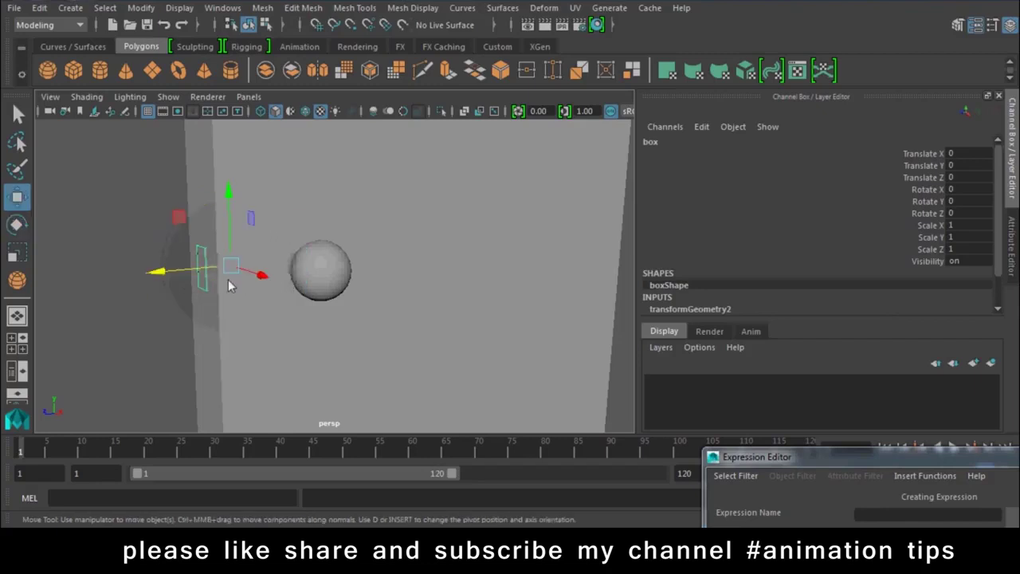
left_click_drag(182, 274, 142, 279)
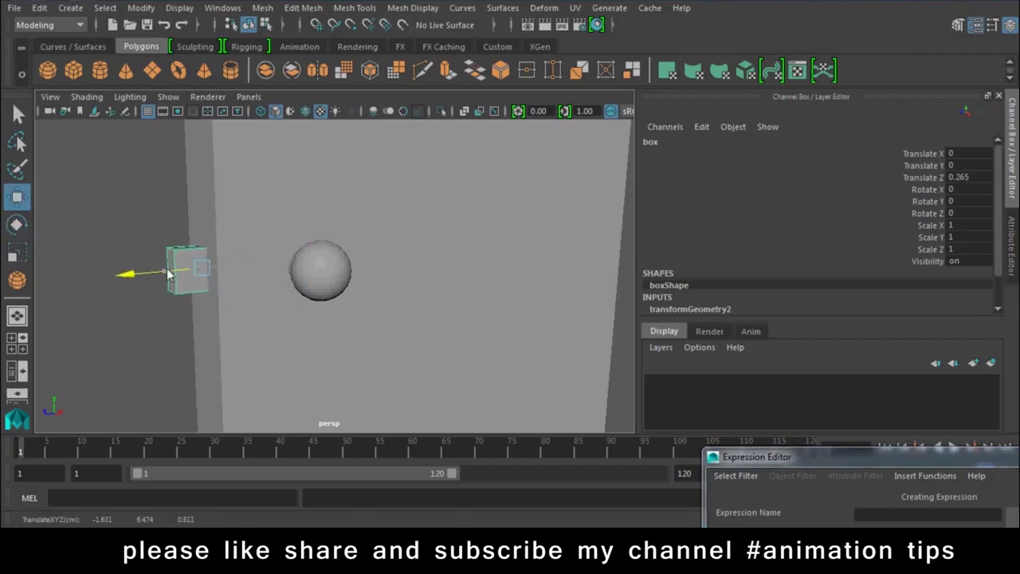
key("ctrl+z")
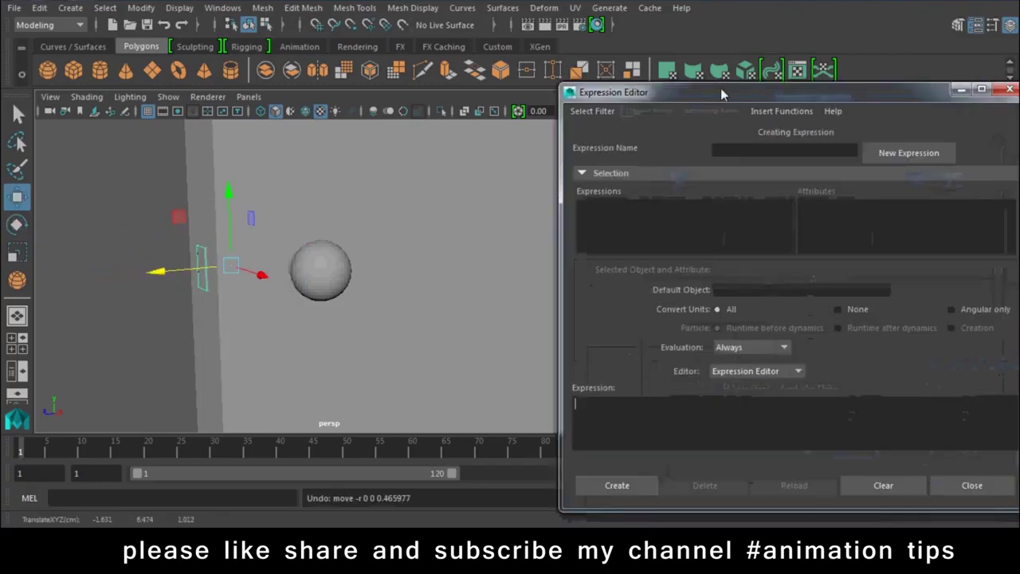
List objects in the Expression Editor, pick box.translateZ, then test-rotate the lock about X
left_click(589, 87)
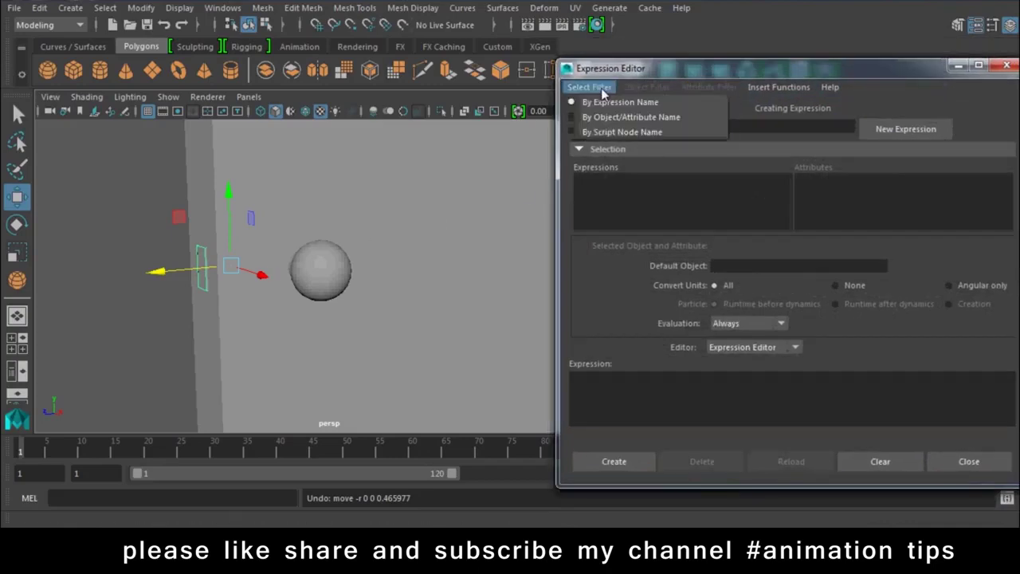
left_click(614, 118)
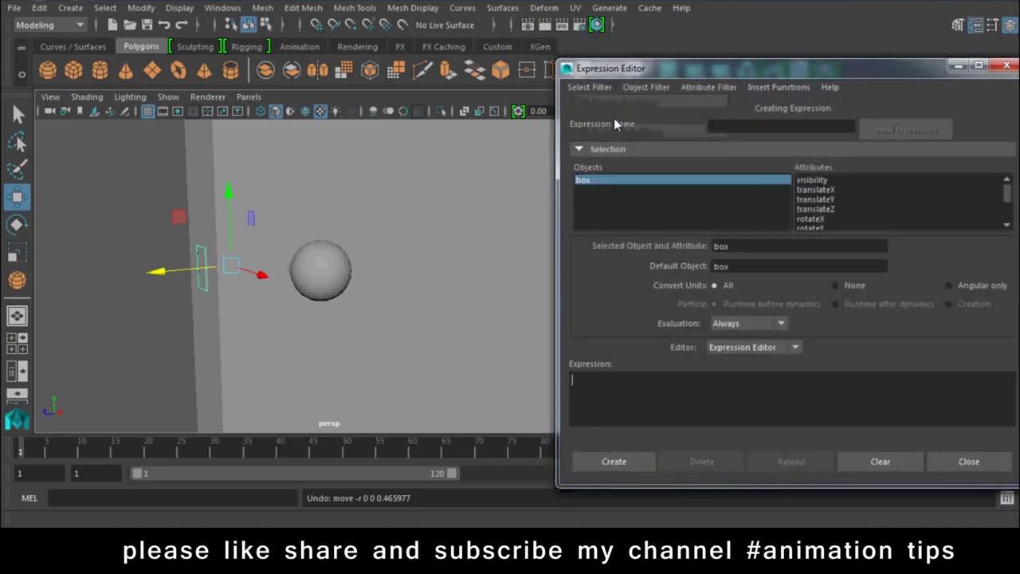
left_click(830, 211)
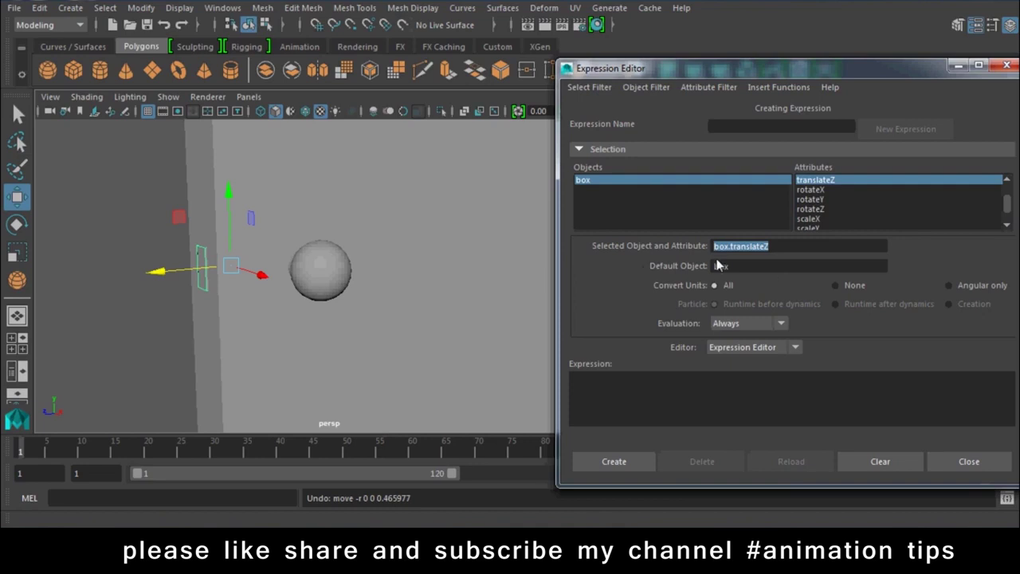
left_click(312, 268)
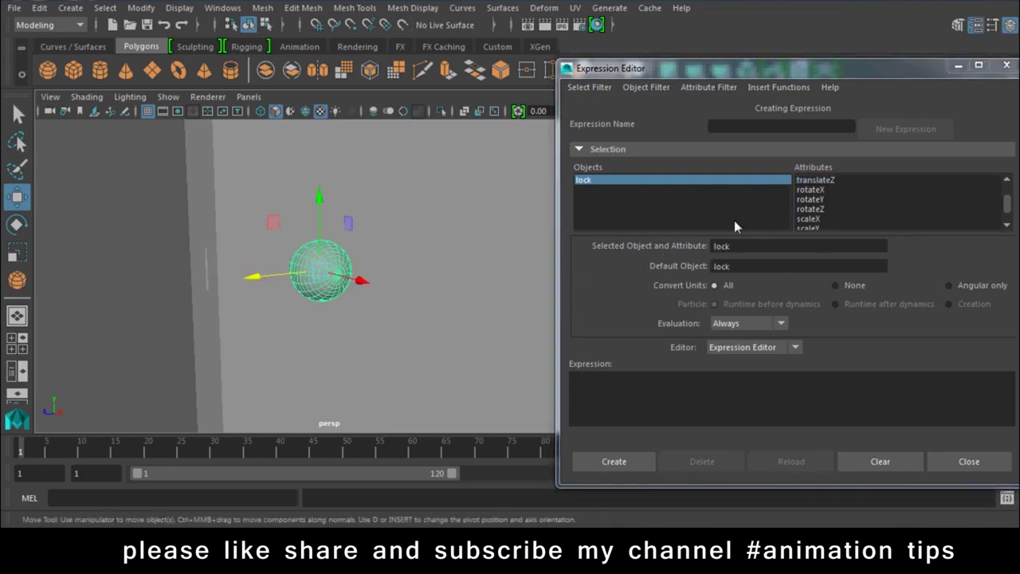
key("e")
left_click_drag(717, 67, 778, 369)
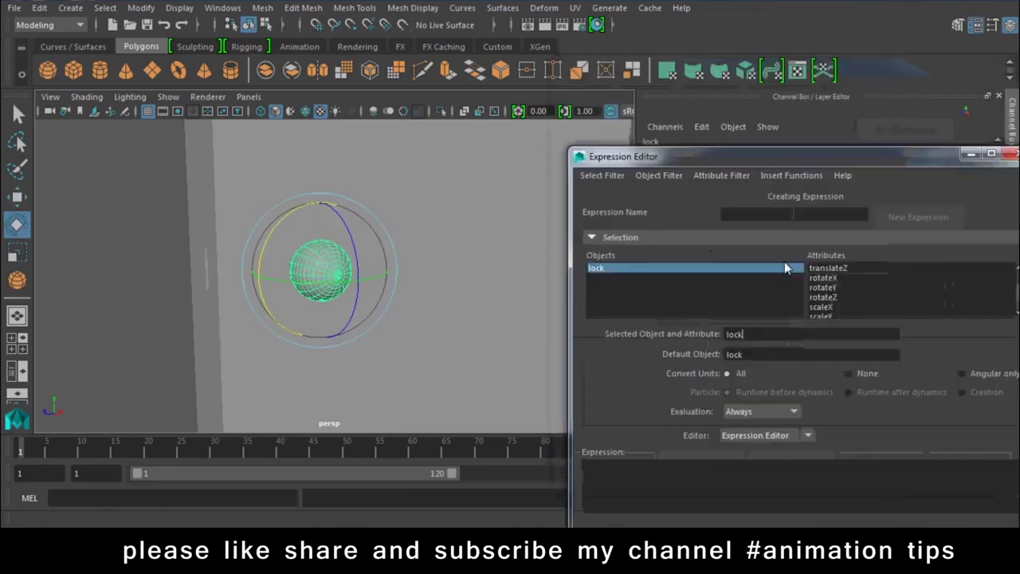
left_click_drag(289, 214, 251, 315)
key("ctrl+z")
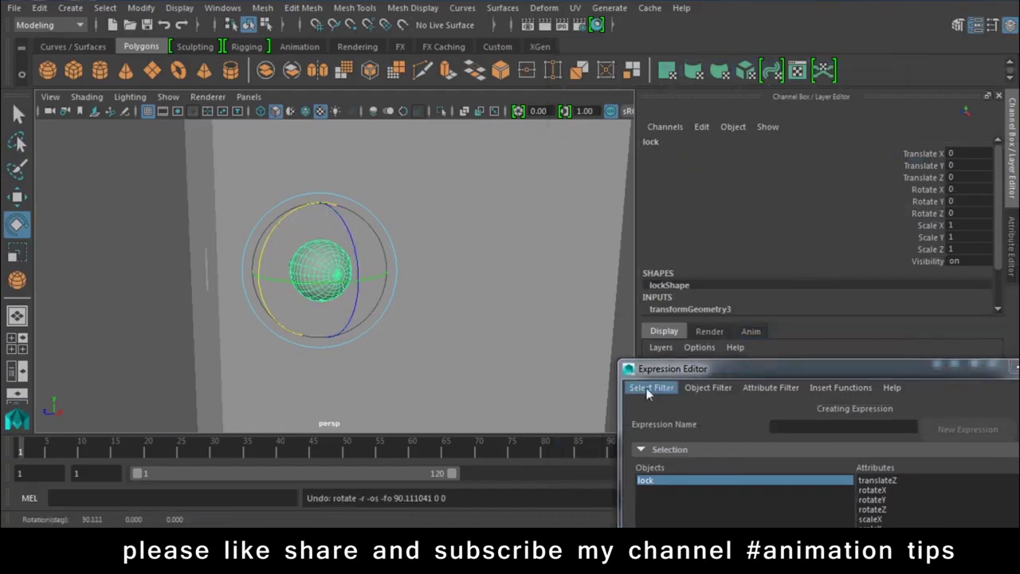
left_click_drag(280, 225, 374, 139)
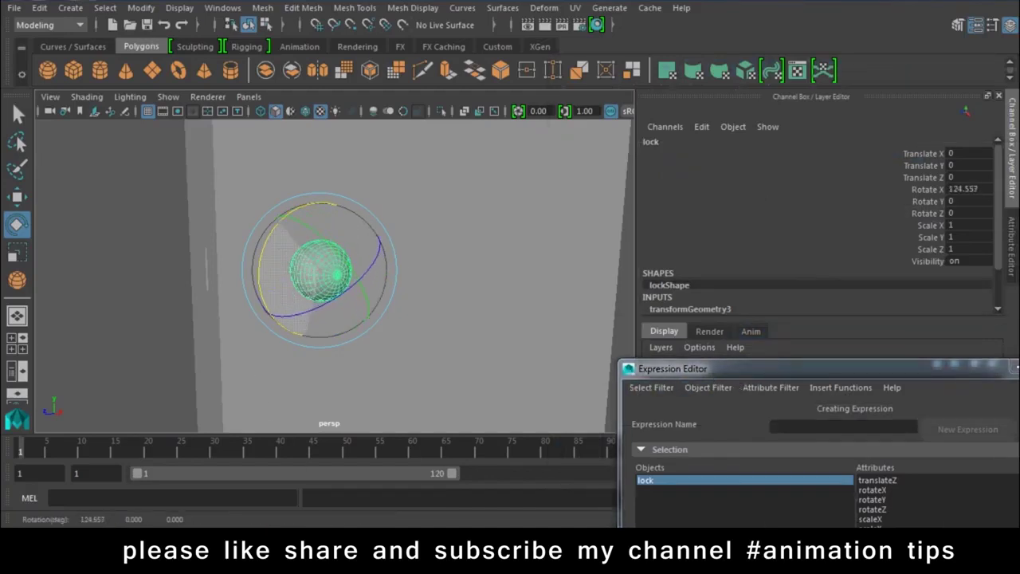
key("ctrl+z")
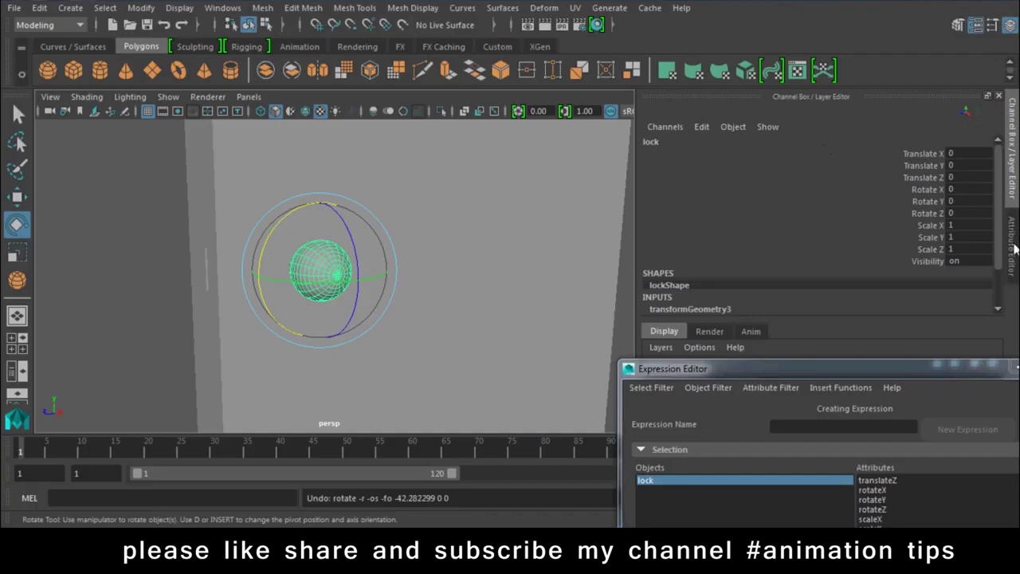
Enable the lock's Rotate X limits at -45 minimum and 45 maximum, then test them
left_click(1013, 247)
left_click_drag(782, 373, 762, 461)
left_click(748, 352)
left_click(748, 328)
left_click(934, 351)
left_click(934, 328)
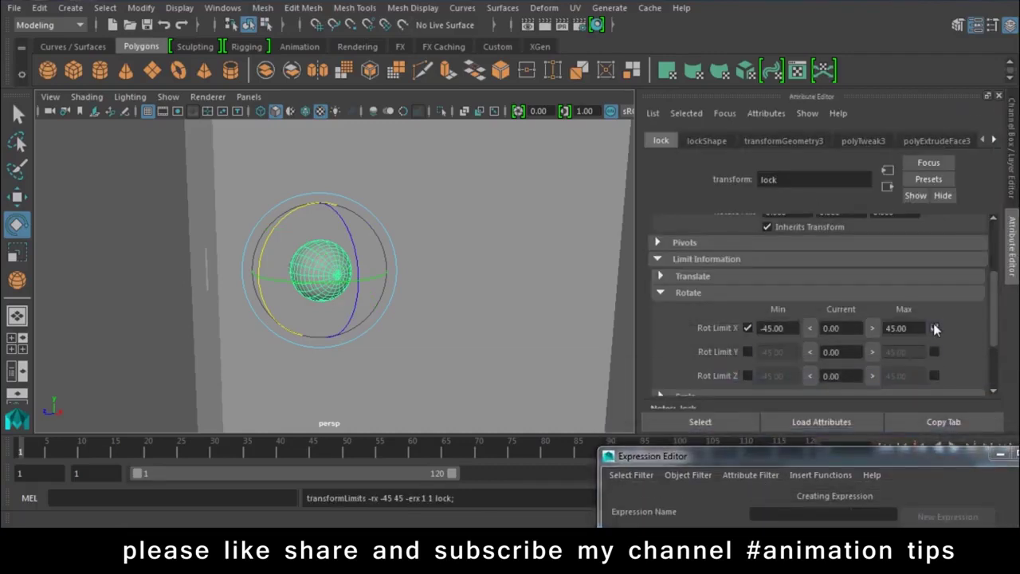
left_click_drag(299, 227, 273, 238)
key("ctrl+z")
key("ctrl+z")
key("ctrl+z")
key("ctrl+z")
left_click_drag(674, 457, 615, 79)
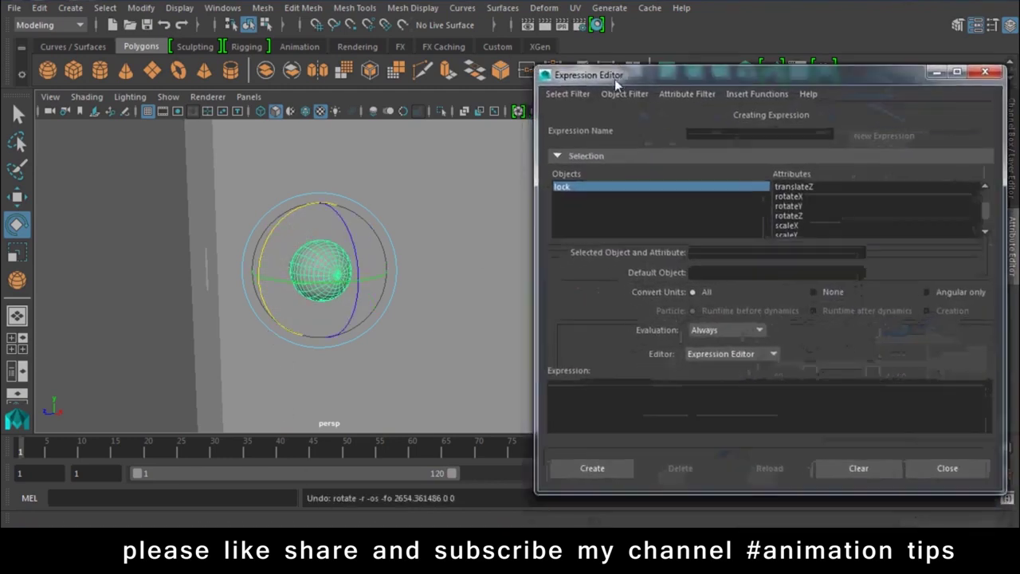
Create the expression box.translateZ = lock.rotateX; and rotate the lock to watch the box move
left_click(789, 196)
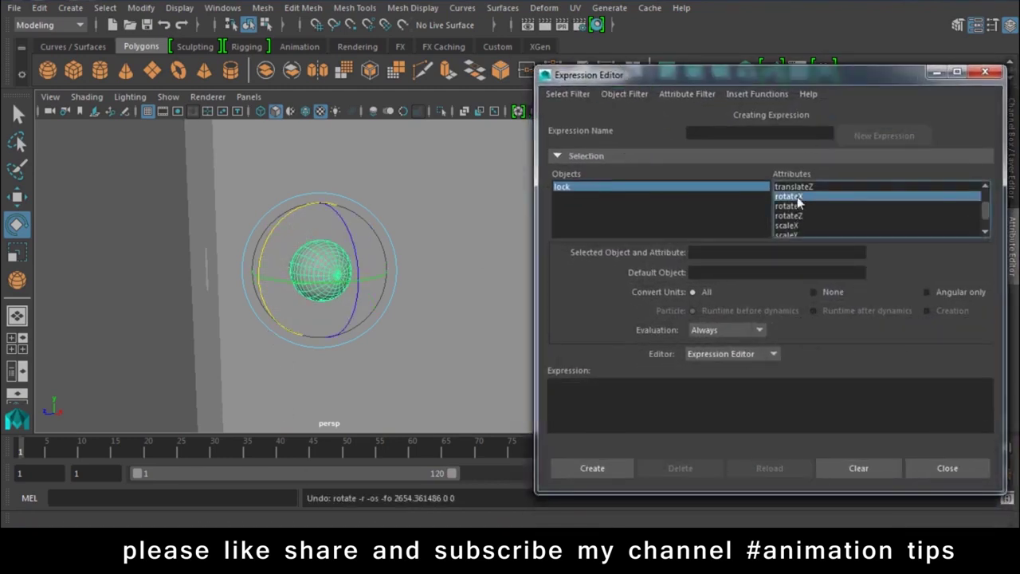
left_click(638, 403)
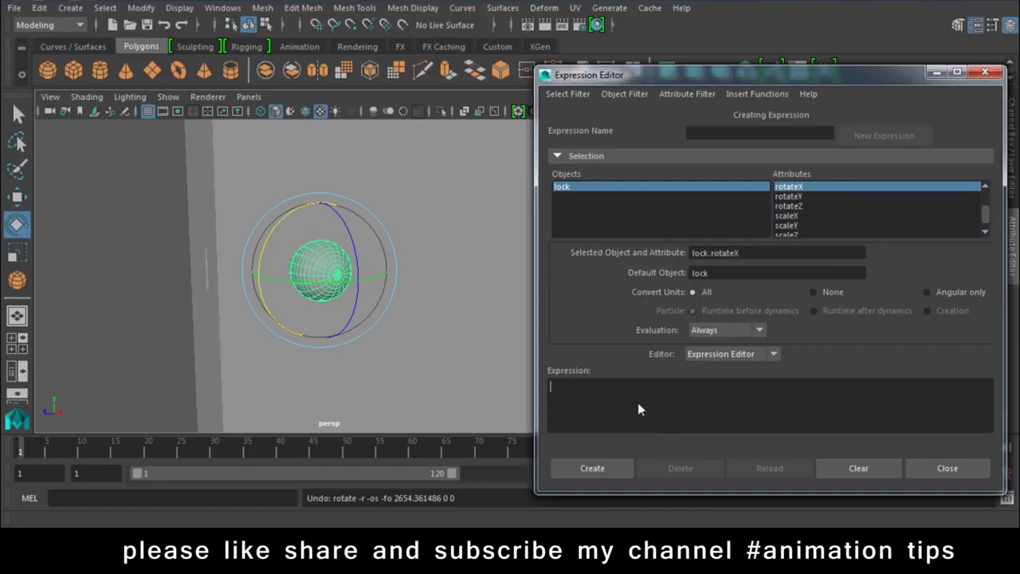
type("box.translateZ")
left_click_drag(740, 253, 643, 256)
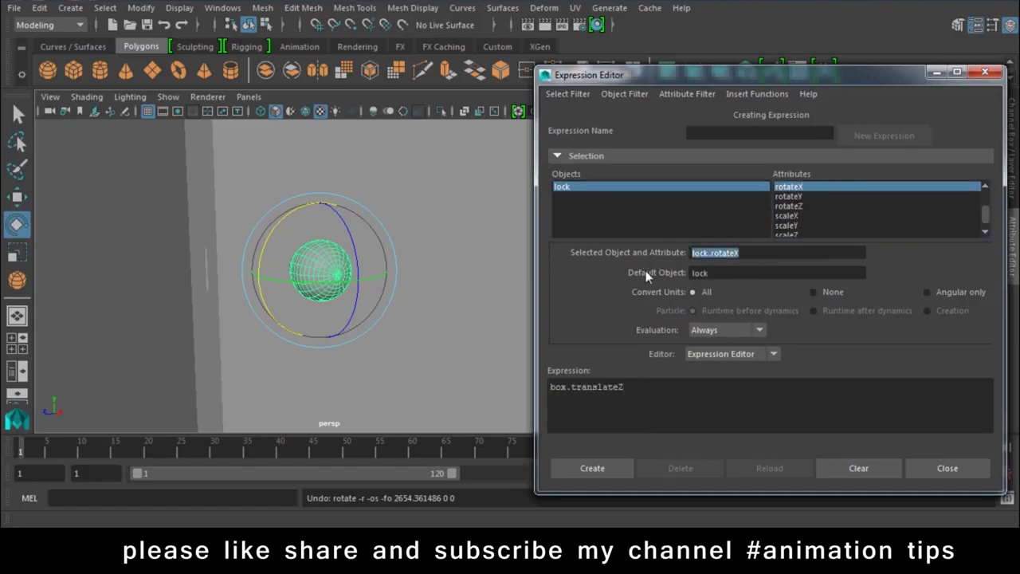
left_click(683, 395)
type(";")
left_click(599, 471)
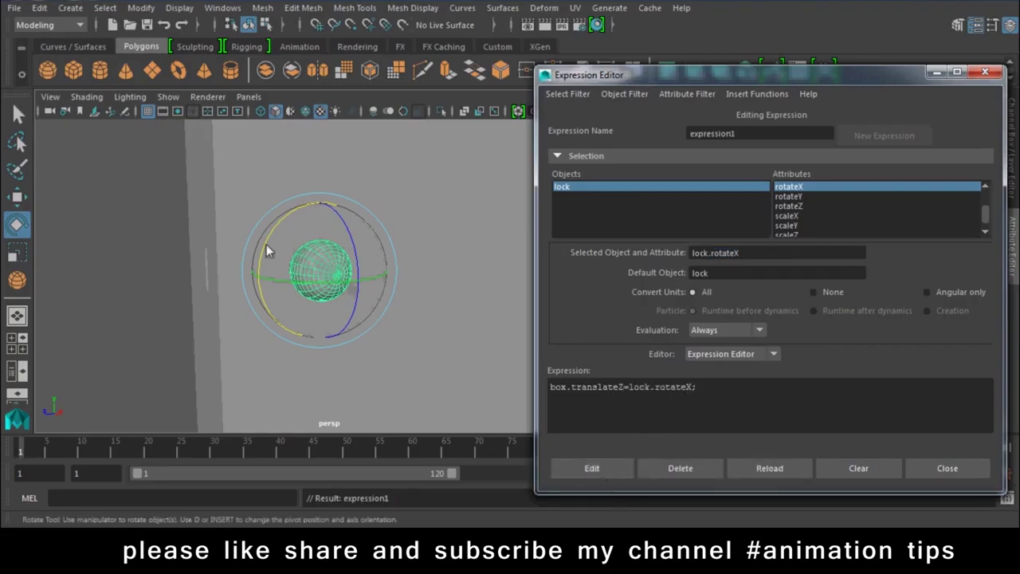
left_click_drag(266, 244, 276, 382)
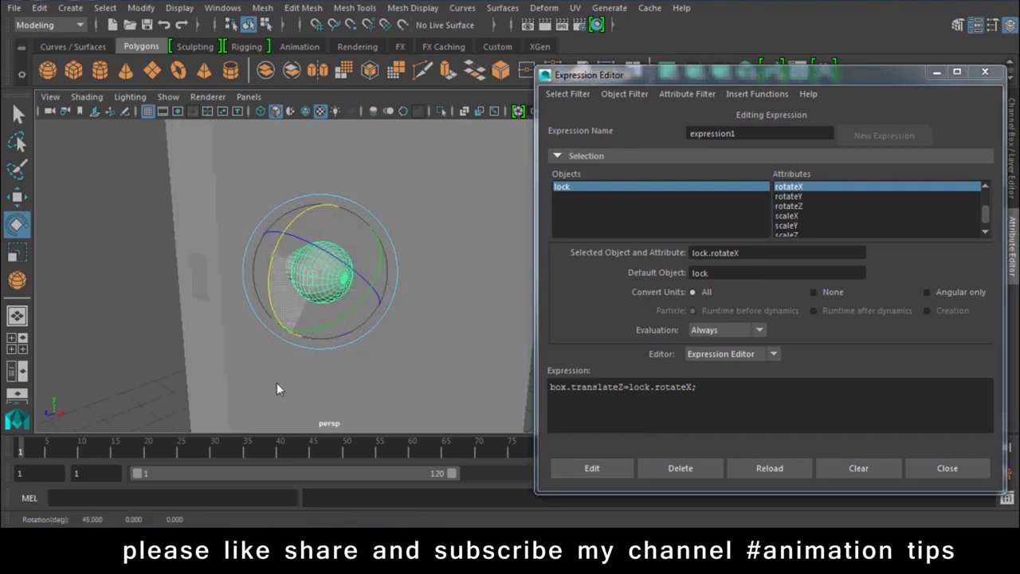
key("ctrl+z")
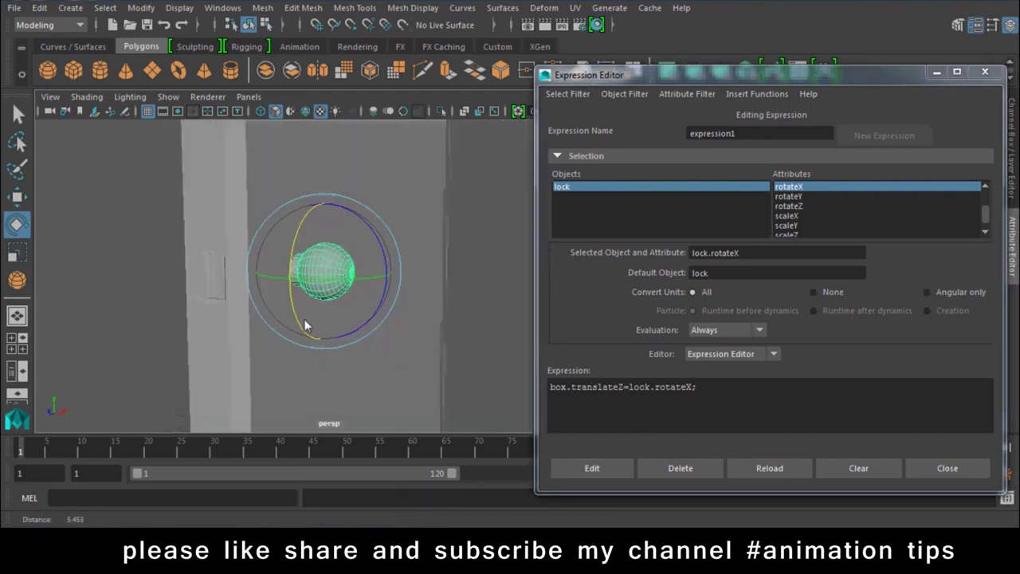
left_click_drag(303, 319, 422, 303, "alt")
left_click_drag(361, 251, 361, 256)
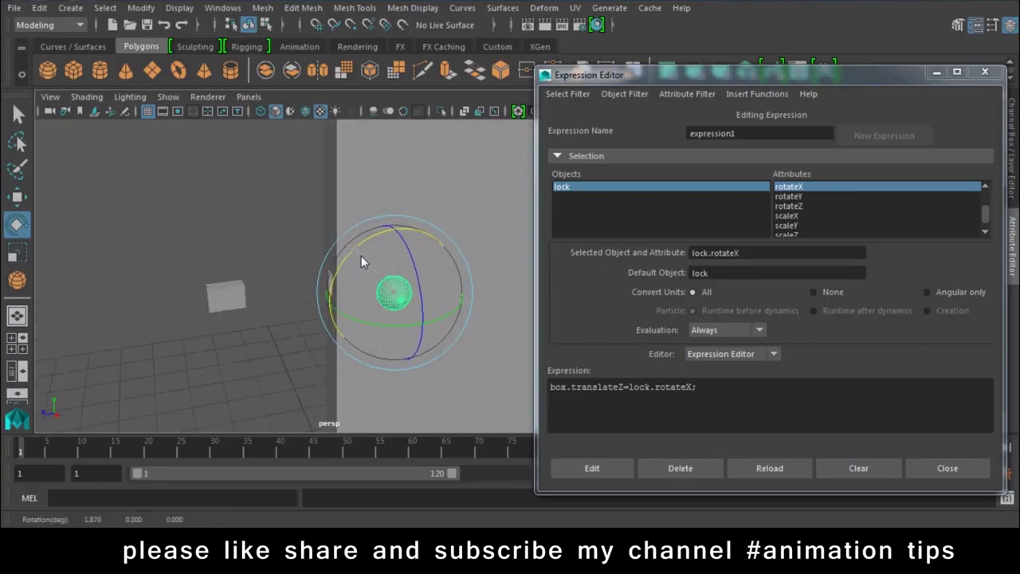
Add a divisor to the expression, trying 120, 140, then 160, and check the box's travel
left_click(693, 391)
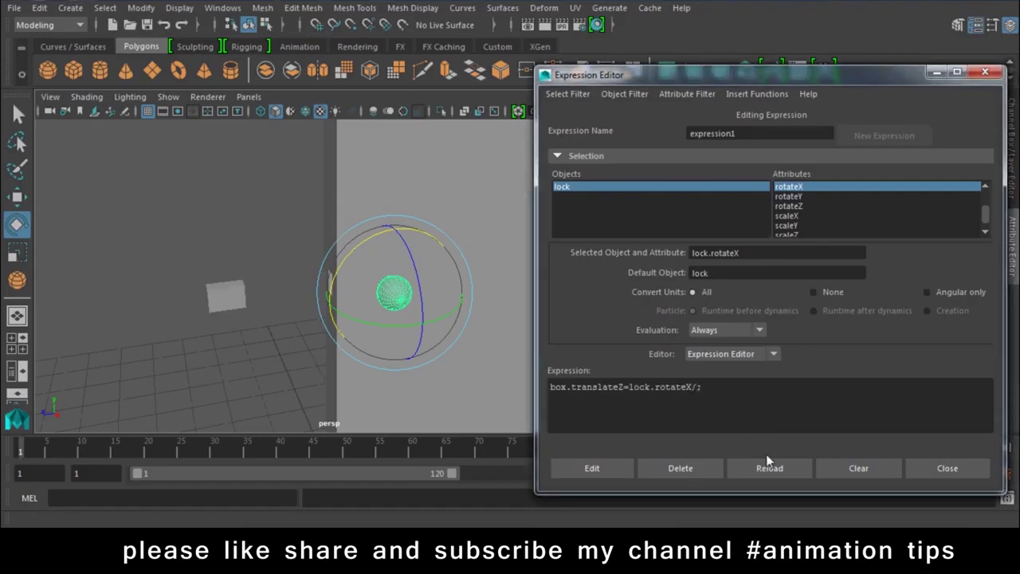
left_click(591, 468)
mouse_move(196, 266)
left_mouse_down("alt")
mouse_move(367, 270)
mouse_move(387, 321)
left_mouse_up("alt")
left_click(704, 388)
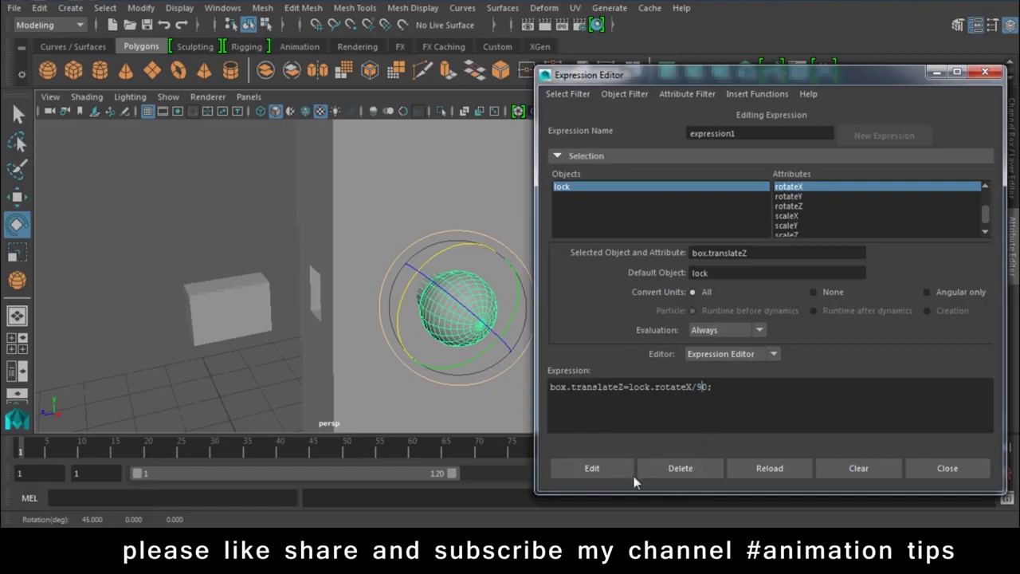
left_click(607, 469)
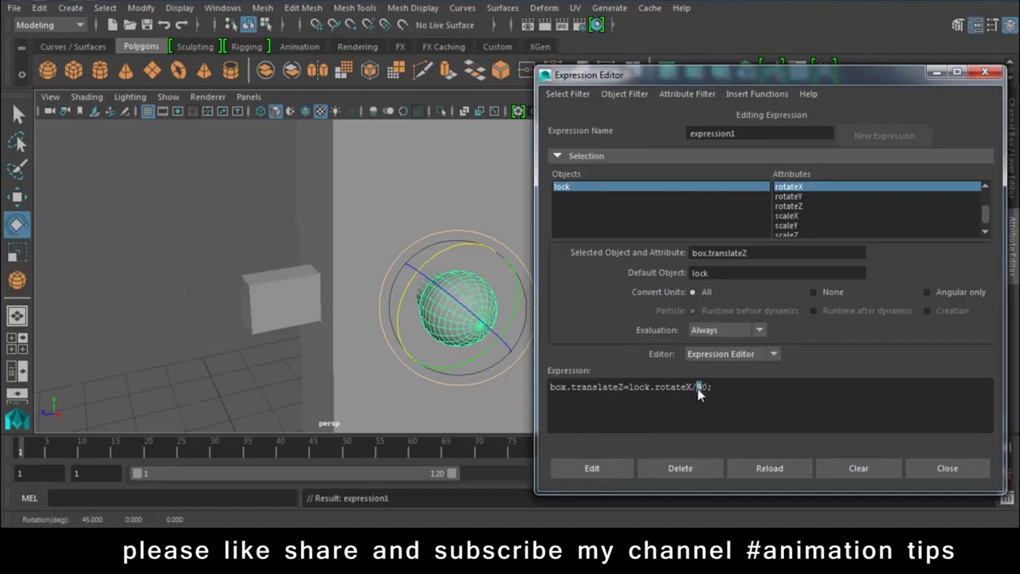
type("12")
left_click(607, 468)
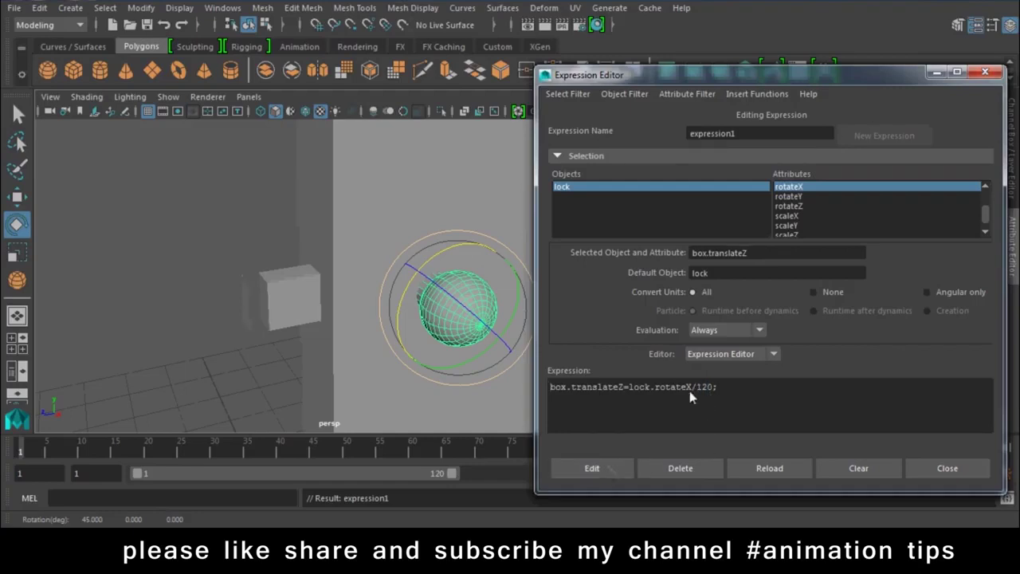
type("4")
left_click(606, 468)
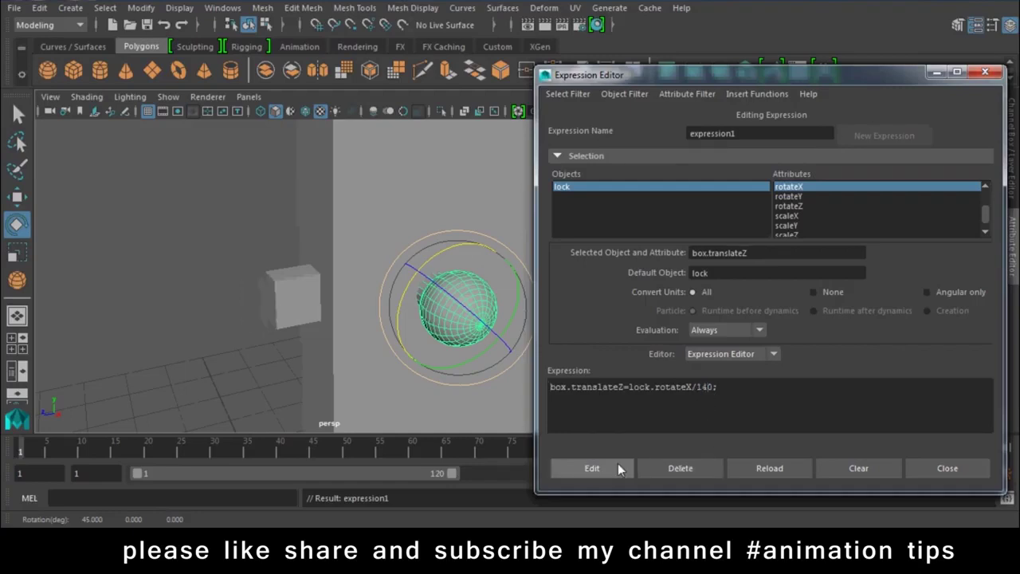
type("6")
left_click(614, 470)
mouse_move(410, 308)
left_mouse_down()
mouse_move(493, 254)
mouse_move(446, 310)
mouse_move(478, 279)
mouse_move(452, 301)
mouse_move(470, 287)
left_mouse_up()
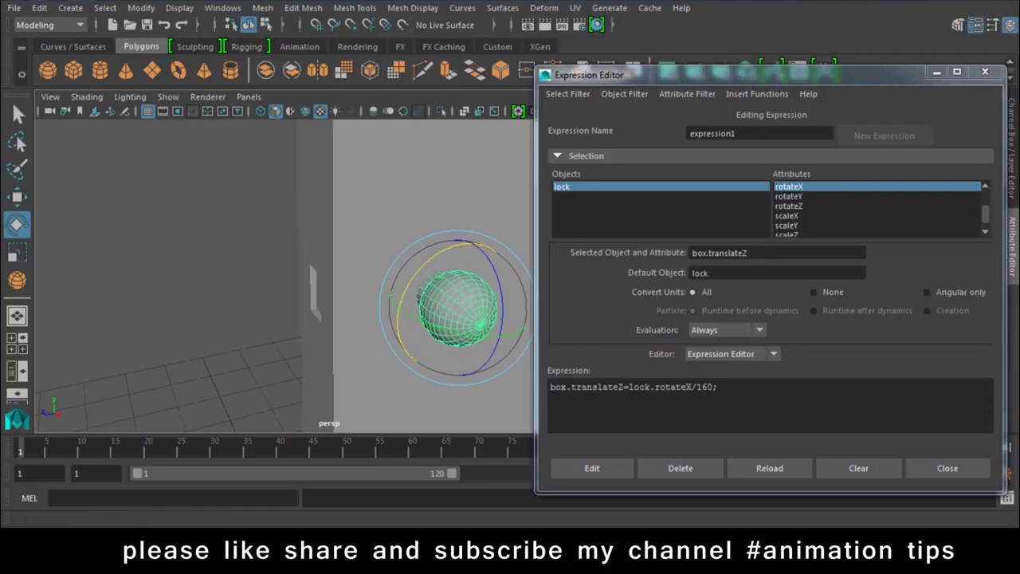
Close the Expression Editor and switch back to the Move tool
left_click(951, 475)
left_click_drag(550, 319, 426, 333, "alt")
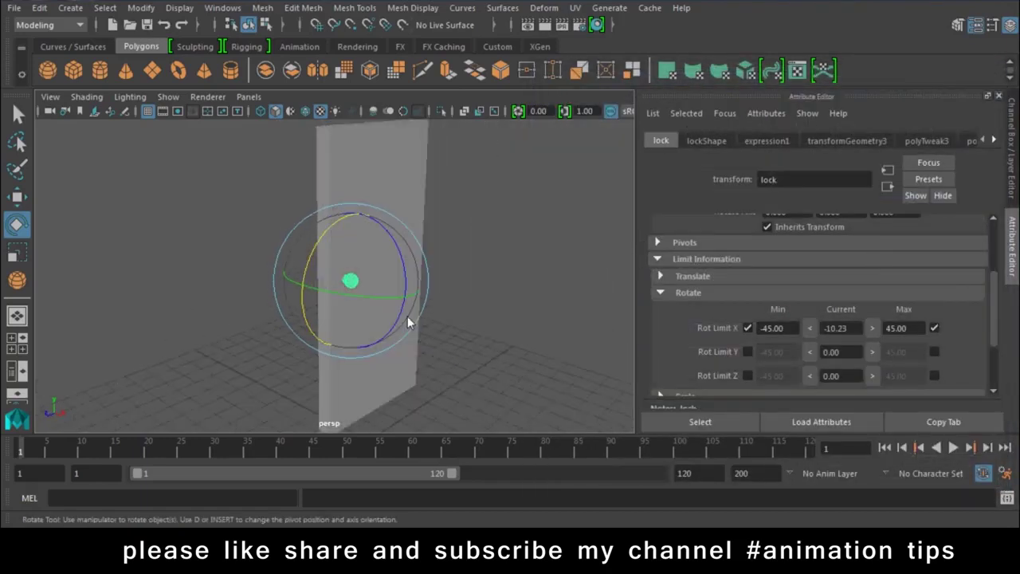
key("w")
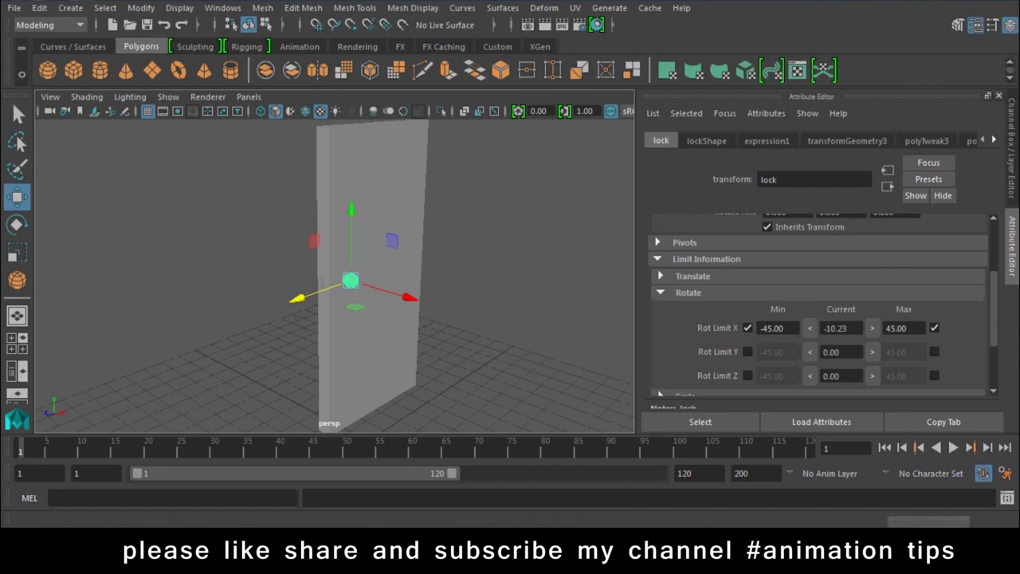
left_click(890, 558)
left_click(914, 444)
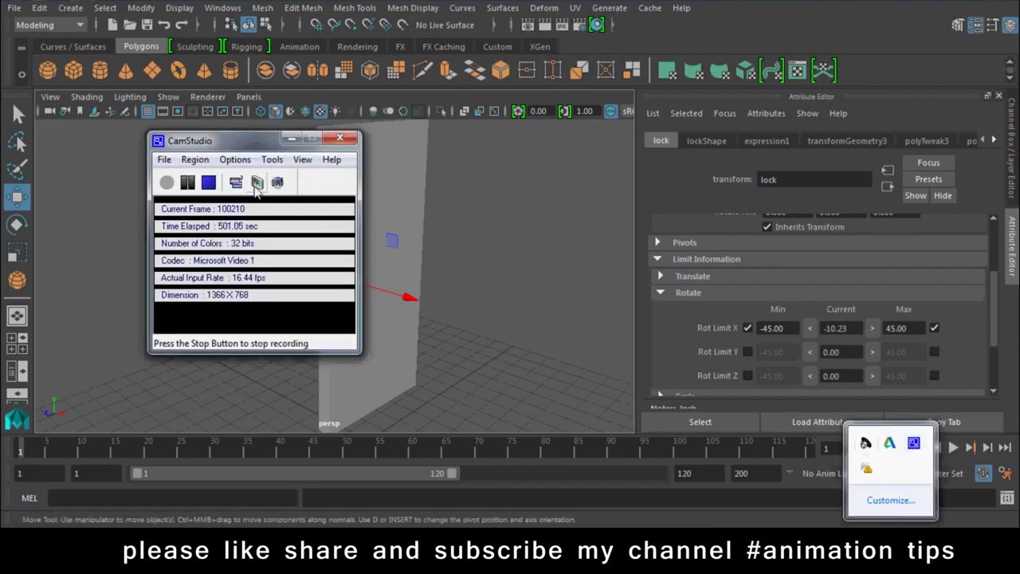
left_click(208, 183)
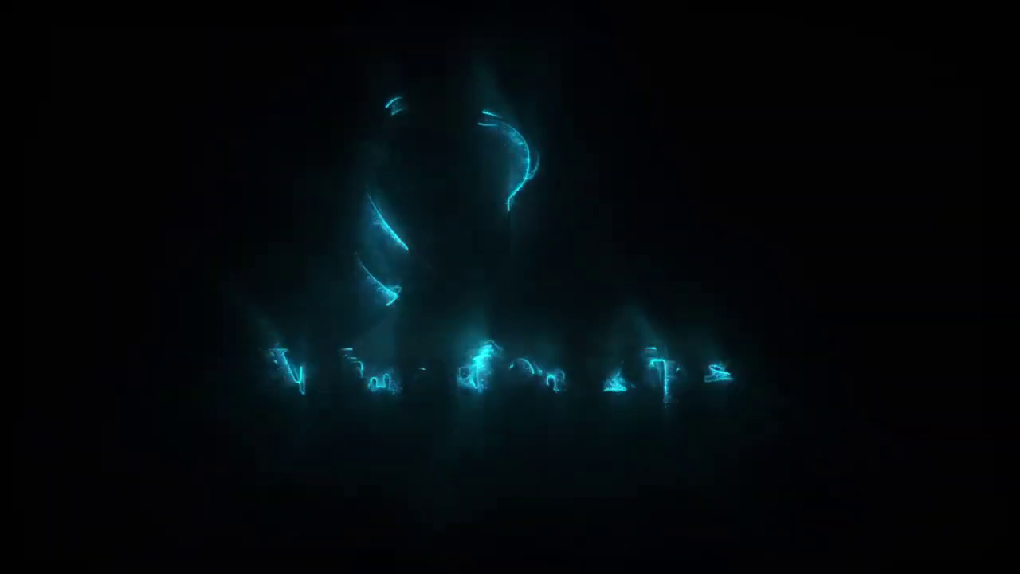